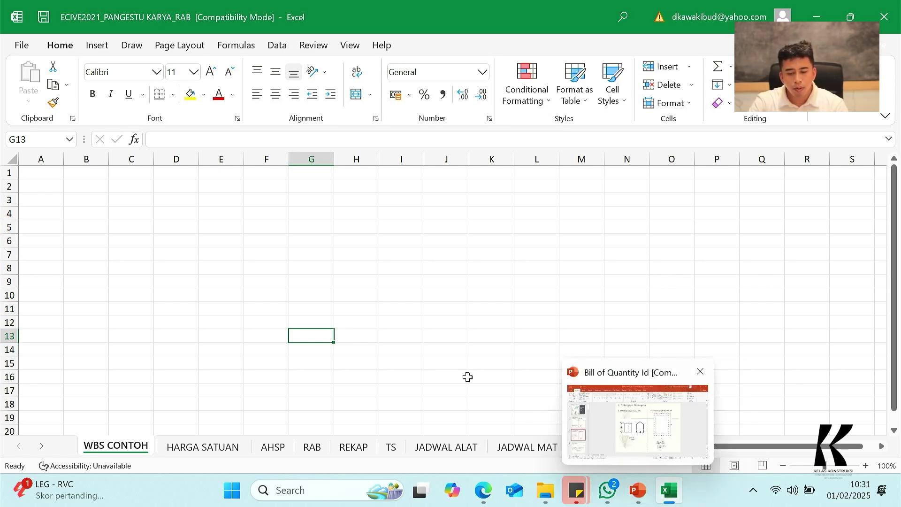
Switch to Edge and look through the floor plans and front elevation in Gambar Kerja Arsitektur.pdf.
{"action": "left_click", "coordinate": [392, 311]}
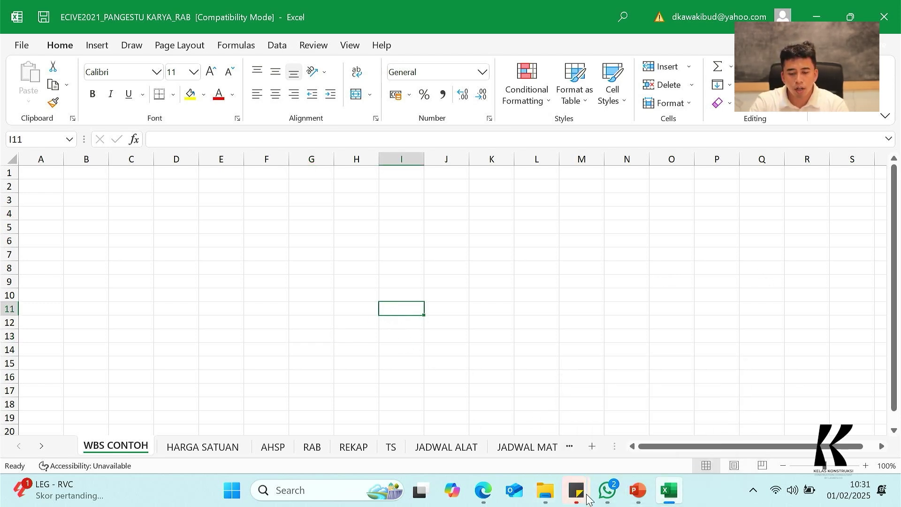
{"action": "mouse_move", "coordinate": [638, 490]}
{"action": "left_click", "coordinate": [483, 497]}
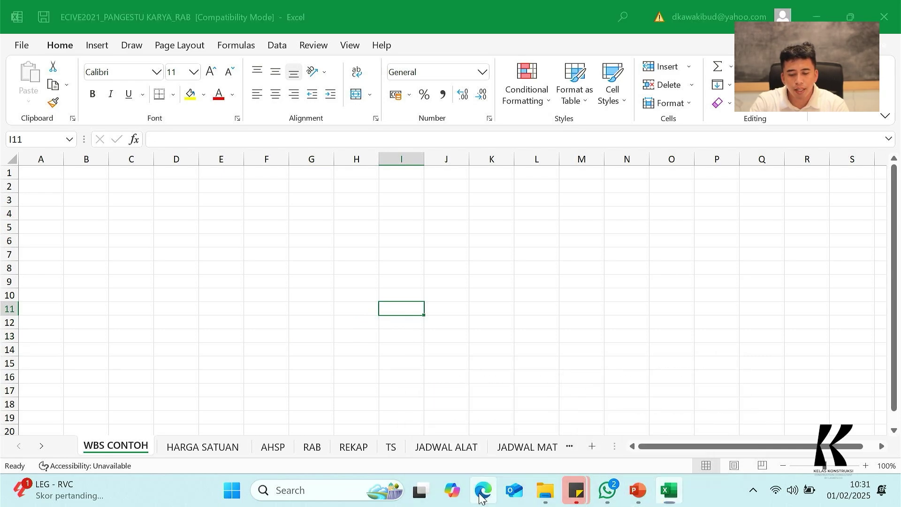
{"action": "scroll", "coordinate": [287, 265], "scroll_direction": "down", "scroll_amount": 5}
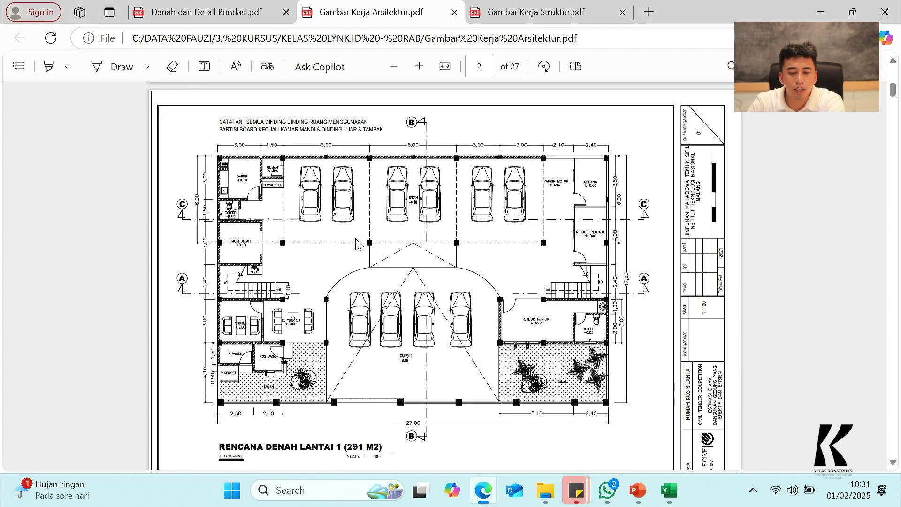
{"action": "scroll", "coordinate": [368, 277], "scroll_direction": "down", "scroll_amount": 20}
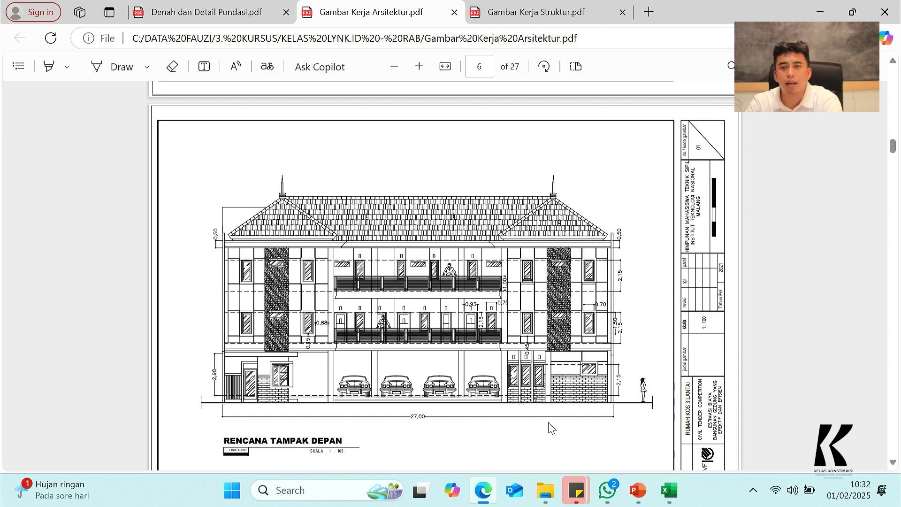
{"action": "scroll", "coordinate": [592, 312], "scroll_direction": "up", "scroll_amount": 15}
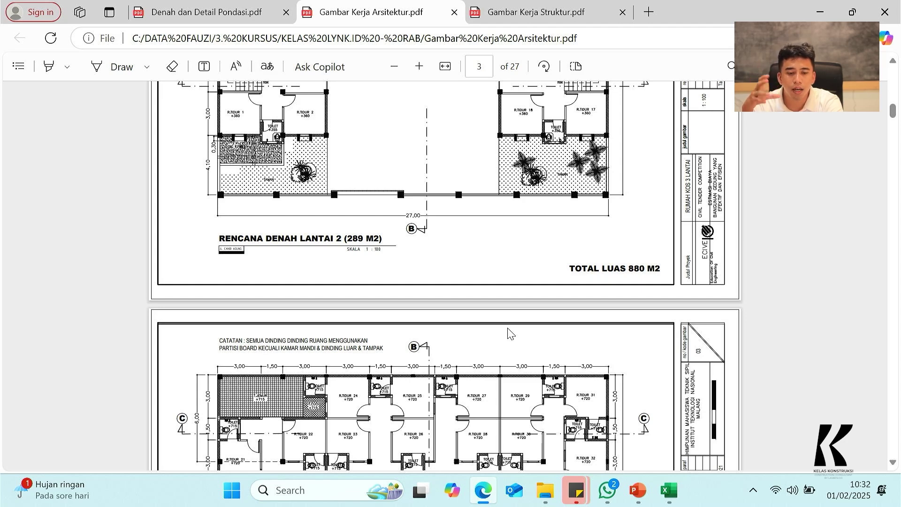
{"action": "scroll", "coordinate": [520, 334], "scroll_direction": "up", "scroll_amount": 10}
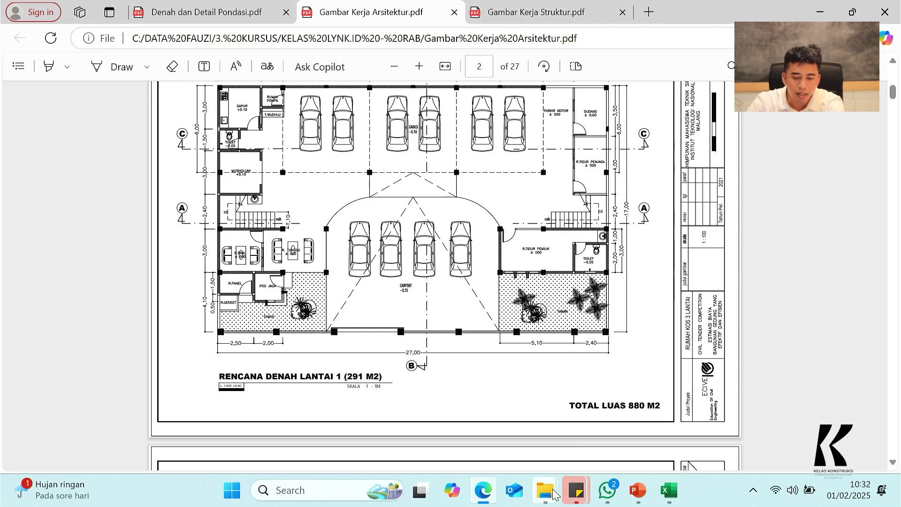
{"action": "mouse_move", "coordinate": [676, 496]}
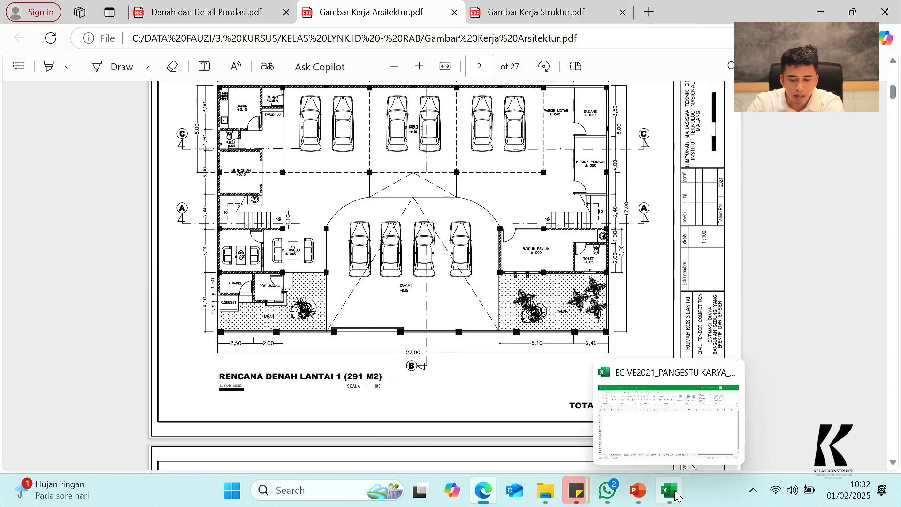
{"action": "left_click", "coordinate": [661, 429]}
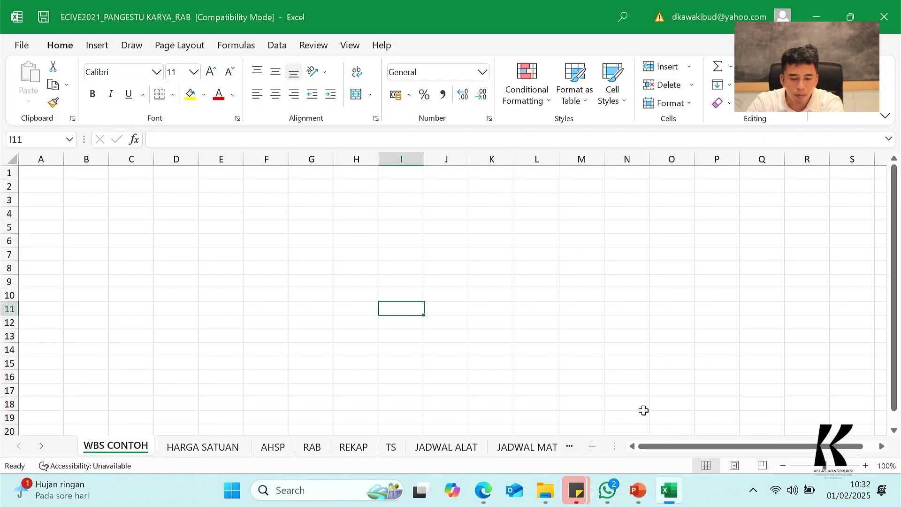
{"action": "scroll", "coordinate": [178, 336], "scroll_direction": "down", "scroll_amount": 2}
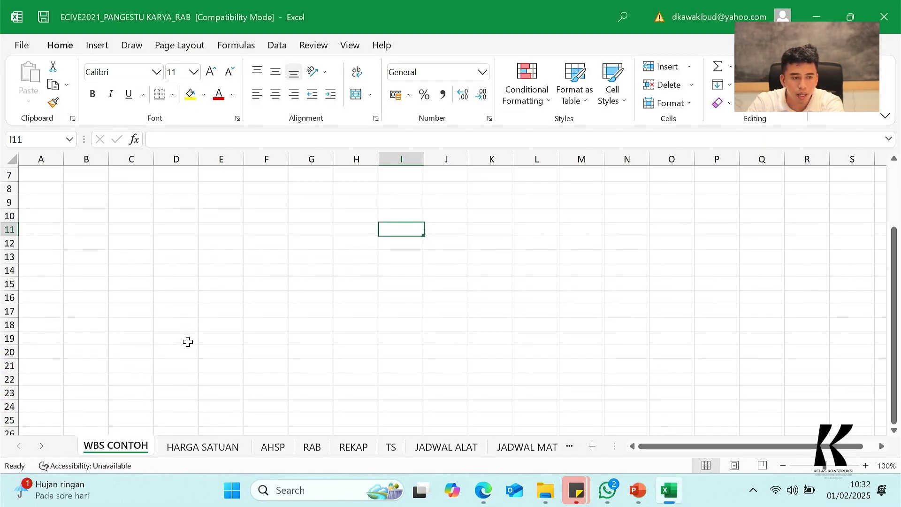
{"action": "scroll", "coordinate": [148, 420], "scroll_direction": "up", "scroll_amount": 2}
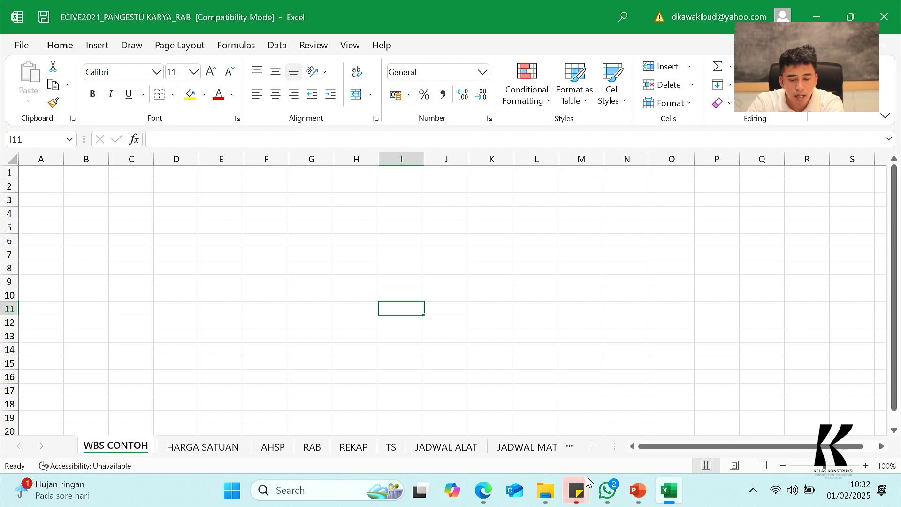
Review the floor plans of floors 1, 2 and 3 in the architectural drawings PDF in Edge.
{"action": "left_click", "coordinate": [484, 493]}
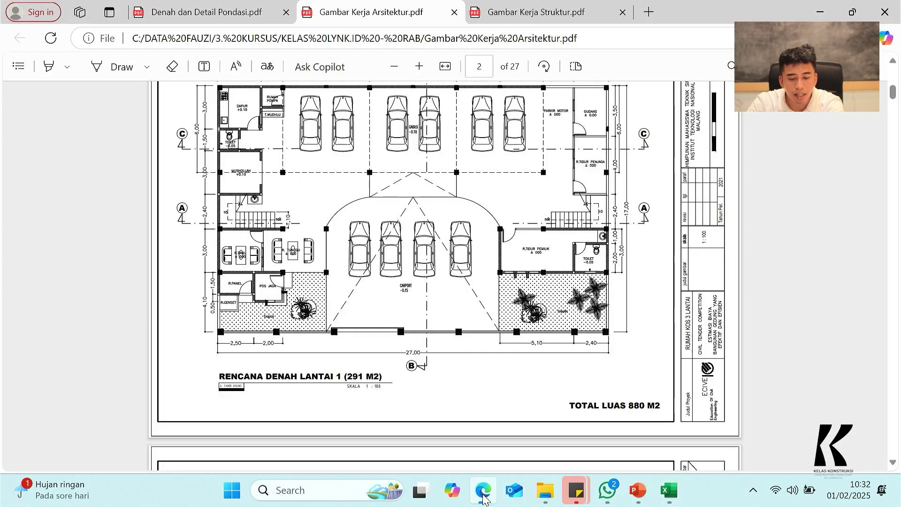
{"action": "scroll", "coordinate": [568, 311], "scroll_direction": "down", "scroll_amount": 6}
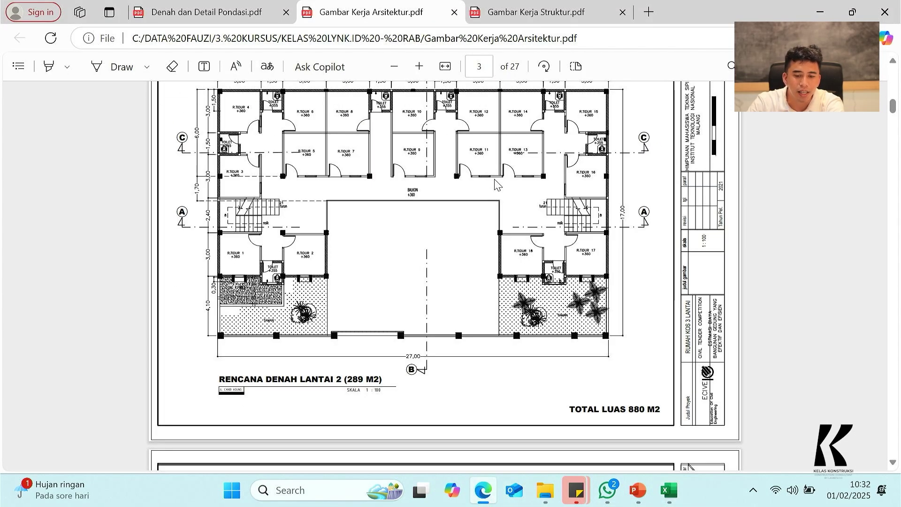
{"action": "scroll", "coordinate": [519, 232], "scroll_direction": "up", "scroll_amount": 12}
{"action": "scroll", "coordinate": [528, 253], "scroll_direction": "down", "scroll_amount": 5}
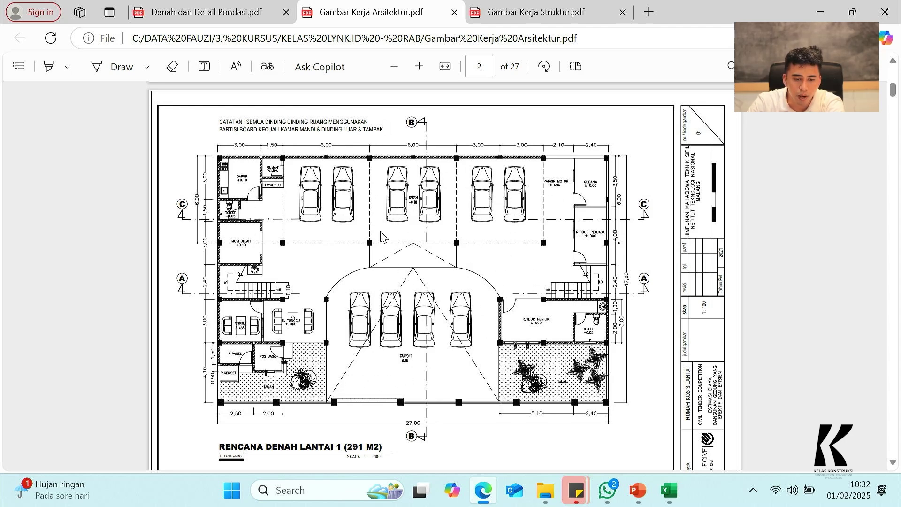
{"action": "scroll", "coordinate": [458, 273], "scroll_direction": "down", "scroll_amount": 8}
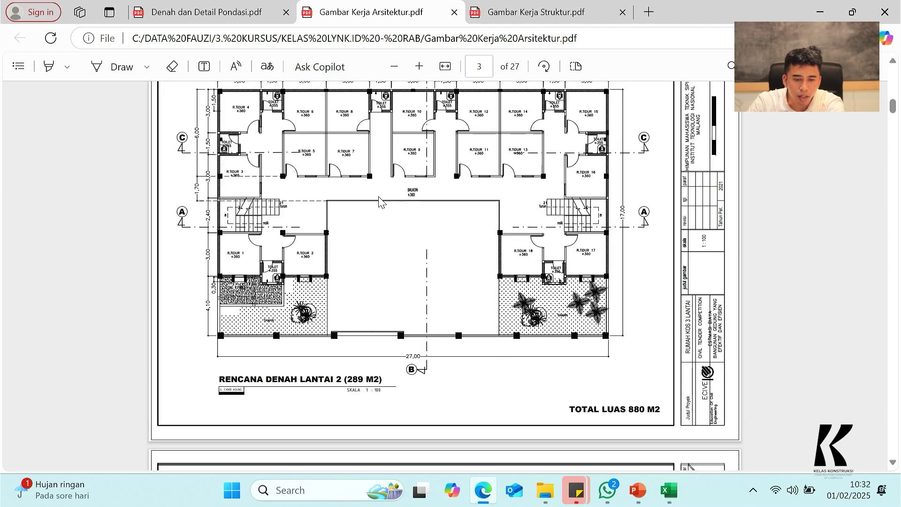
{"action": "scroll", "coordinate": [471, 240], "scroll_direction": "down", "scroll_amount": 8}
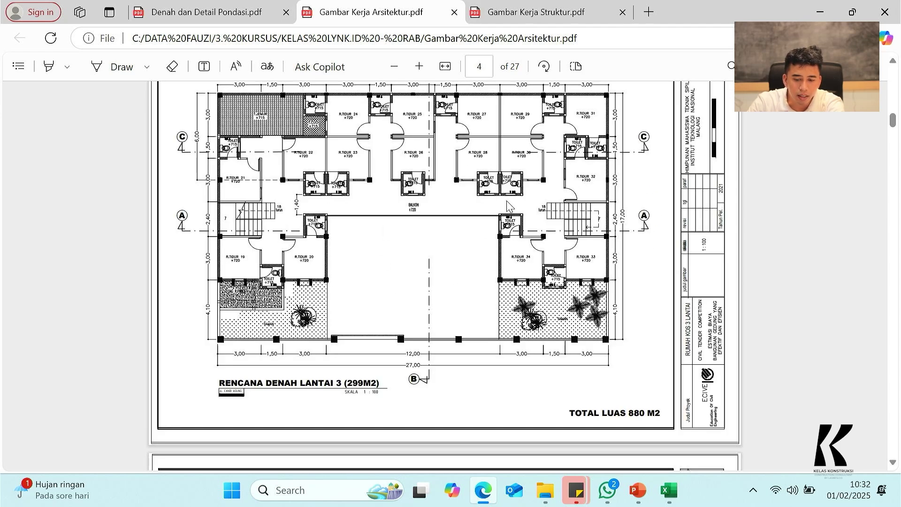
Examine the roof plan up close, and look through the building elevations and sections up to section A-A.
{"action": "scroll", "coordinate": [512, 242], "scroll_direction": "down", "scroll_amount": 8}
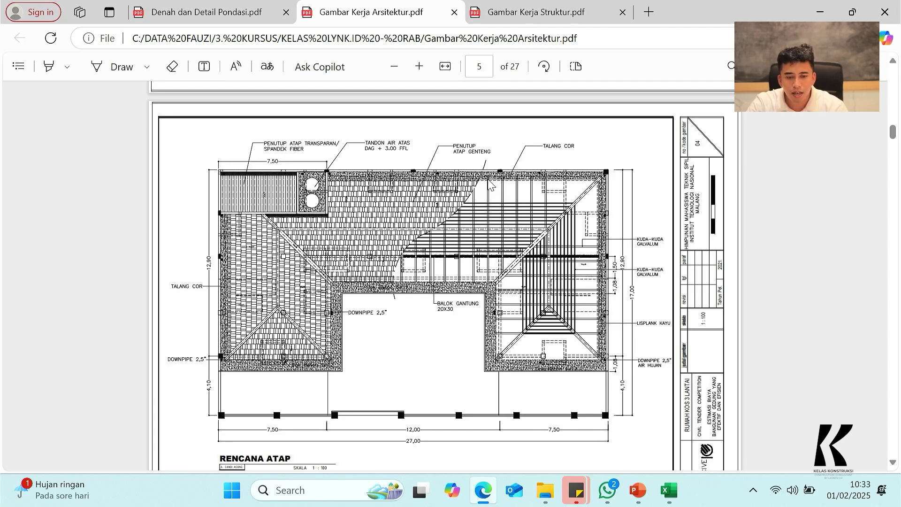
{"action": "scroll", "coordinate": [492, 185], "scroll_direction": "up", "scroll_amount": 1, "text": "ctrl"}
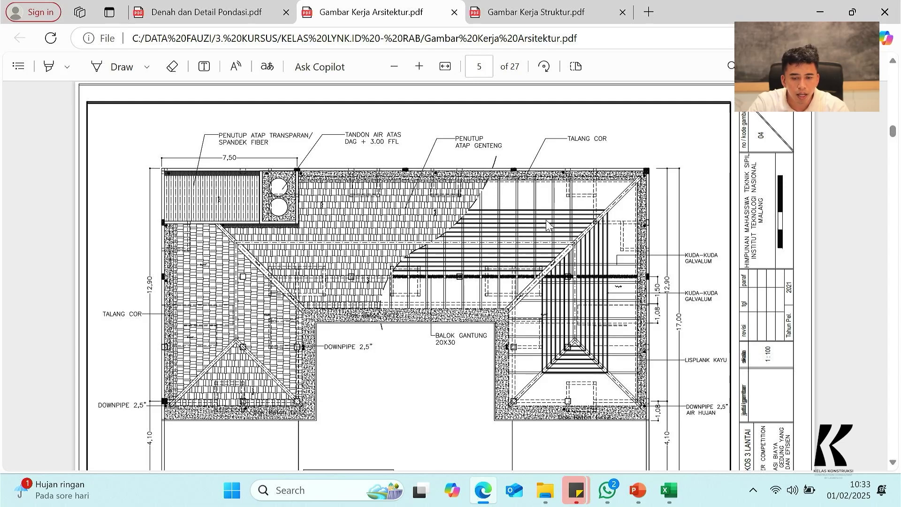
{"action": "scroll", "coordinate": [552, 238], "scroll_direction": "down", "scroll_amount": 3, "text": "ctrl"}
{"action": "scroll", "coordinate": [552, 249], "scroll_direction": "down", "scroll_amount": 3}
{"action": "scroll", "coordinate": [547, 268], "scroll_direction": "down", "scroll_amount": 20}
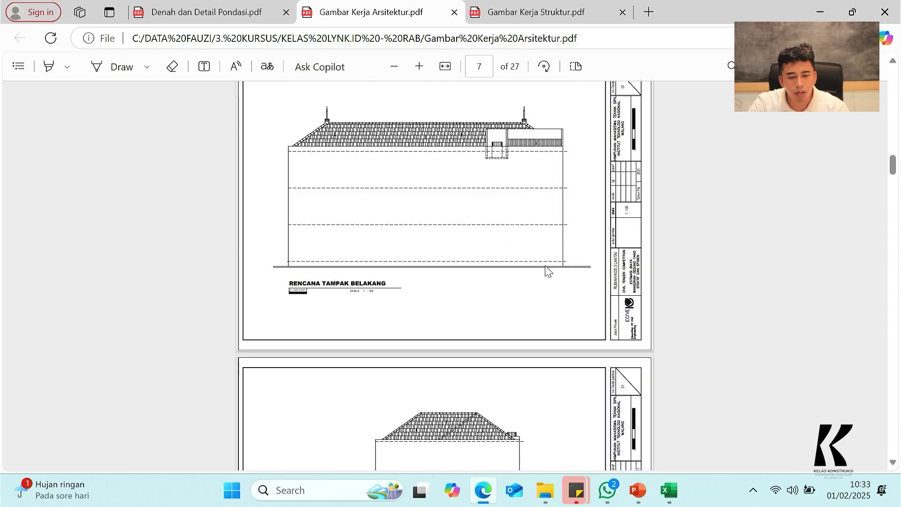
{"action": "scroll", "coordinate": [546, 277], "scroll_direction": "down", "scroll_amount": 7}
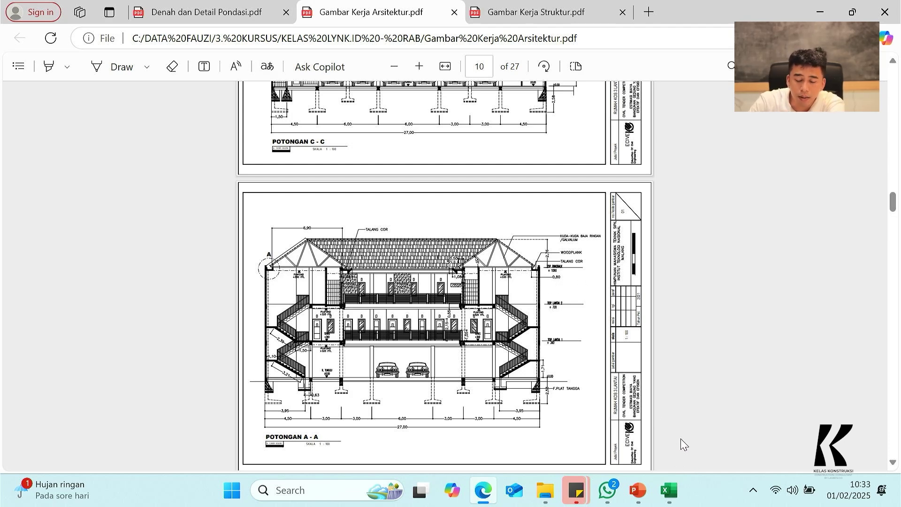
Switch to Excel and enter the headings NO in A3 and URAIAN PEKERJAAN in B3 of the WBS CONTOH sheet.
{"action": "left_click", "coordinate": [669, 491]}
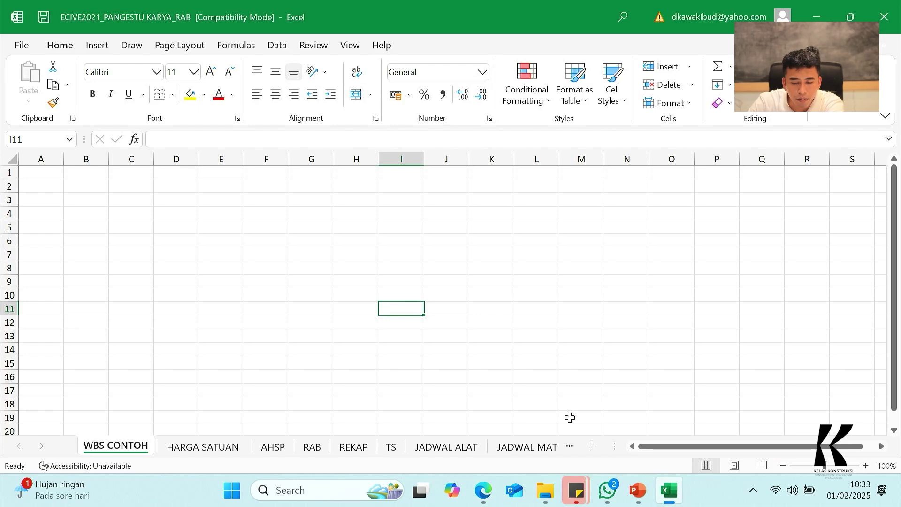
{"action": "left_click", "coordinate": [56, 203]}
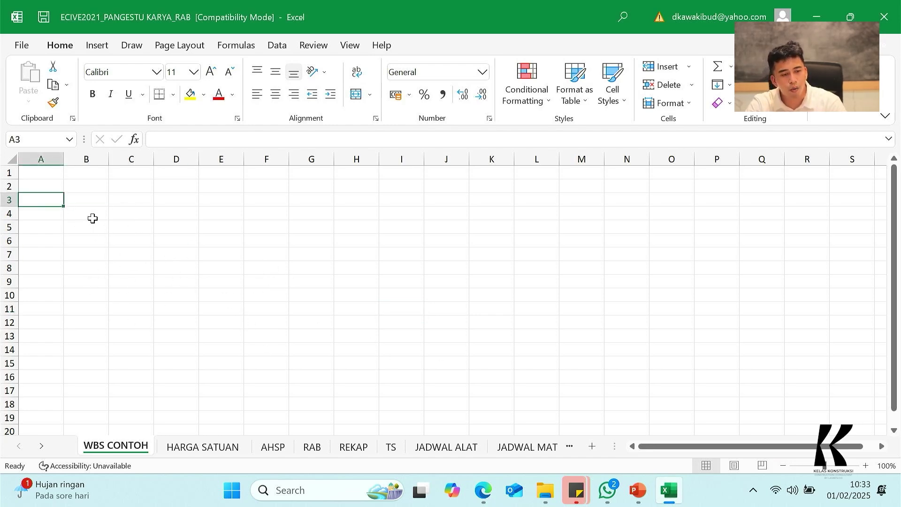
{"action": "scroll", "coordinate": [56, 217], "scroll_direction": "up", "scroll_amount": 3, "text": "ctrl"}
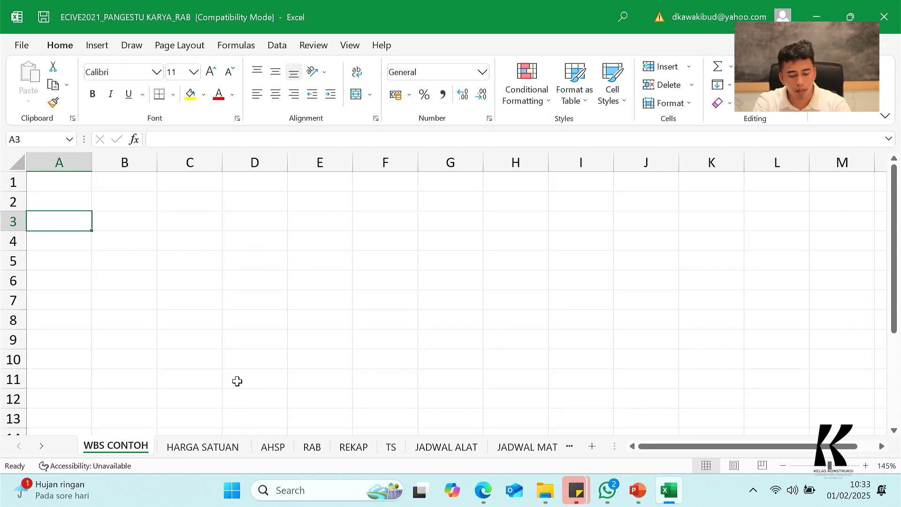
{"action": "type", "text": "NO"}
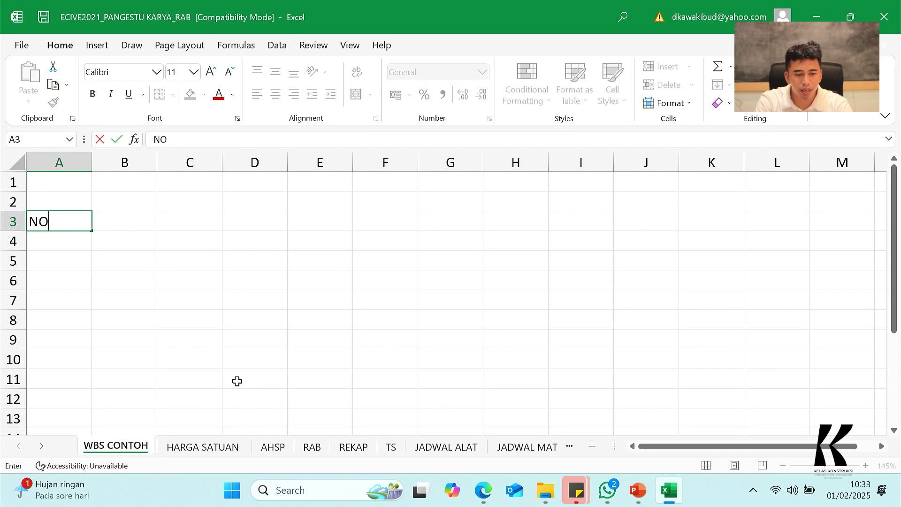
{"action": "key", "text": "Tab"}
{"action": "type", "text": "URAIN"}
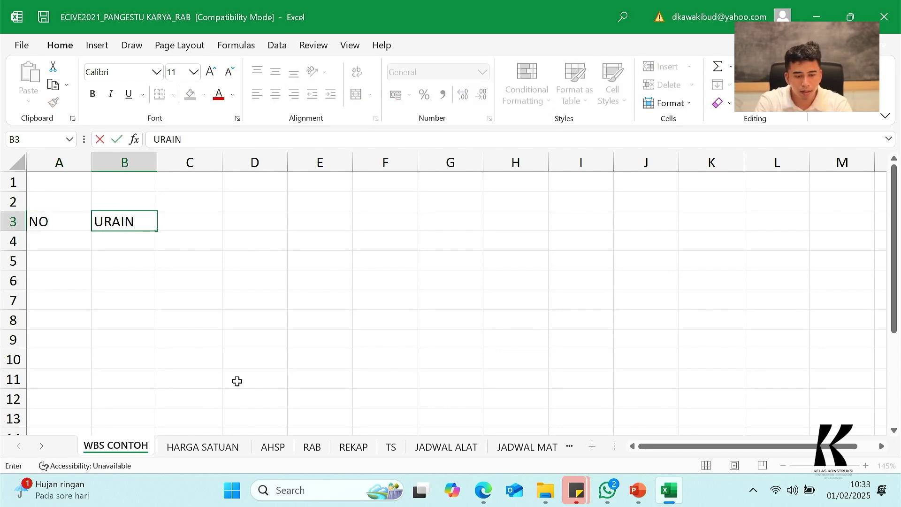
{"action": "key", "text": "BackSpace"}
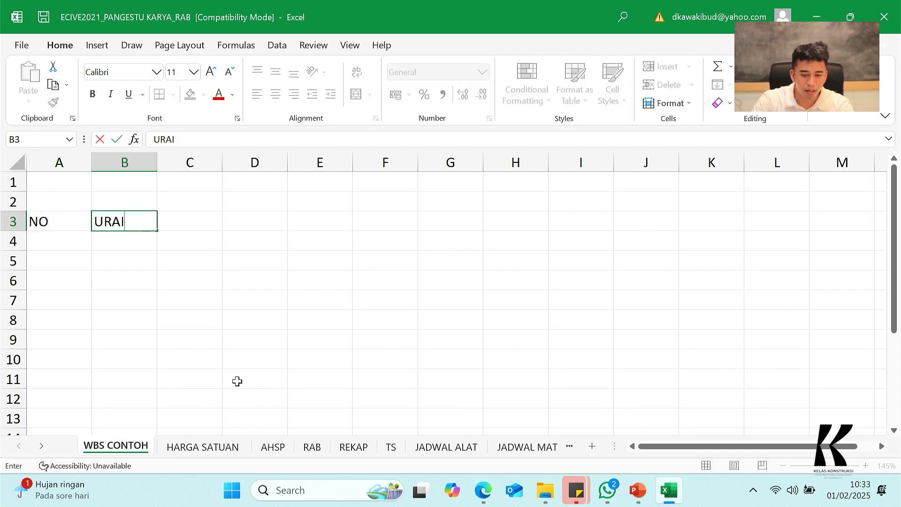
{"action": "type", "text": "AN PEKERJAAN"}
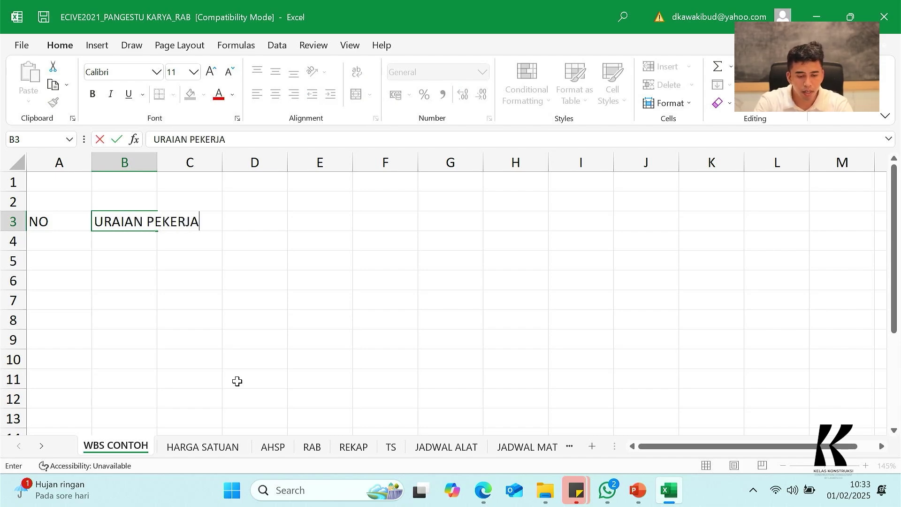
{"action": "key", "text": "Tab"}
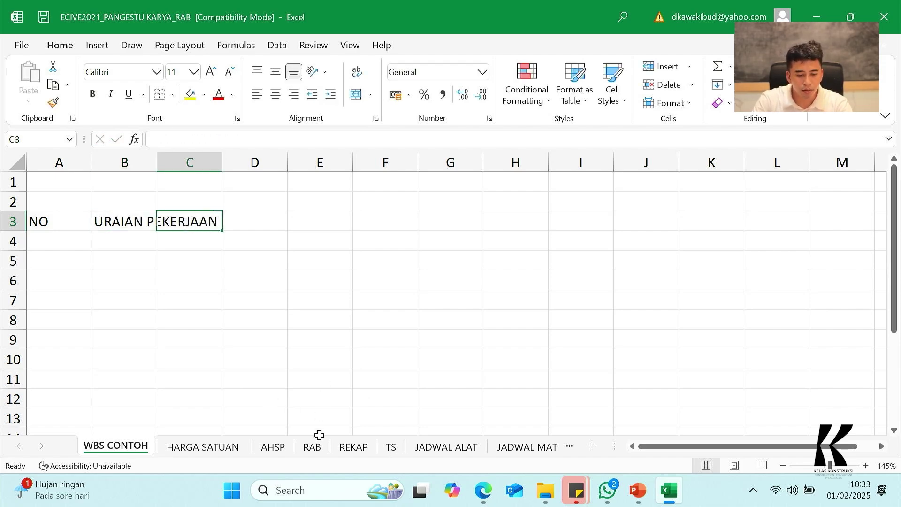
Check the column headings of the budget table on the RAB sheet, and return to the WBS CONTOH sheet.
{"action": "left_click", "coordinate": [312, 446]}
{"action": "scroll", "coordinate": [382, 296], "scroll_direction": "up", "scroll_amount": 12}
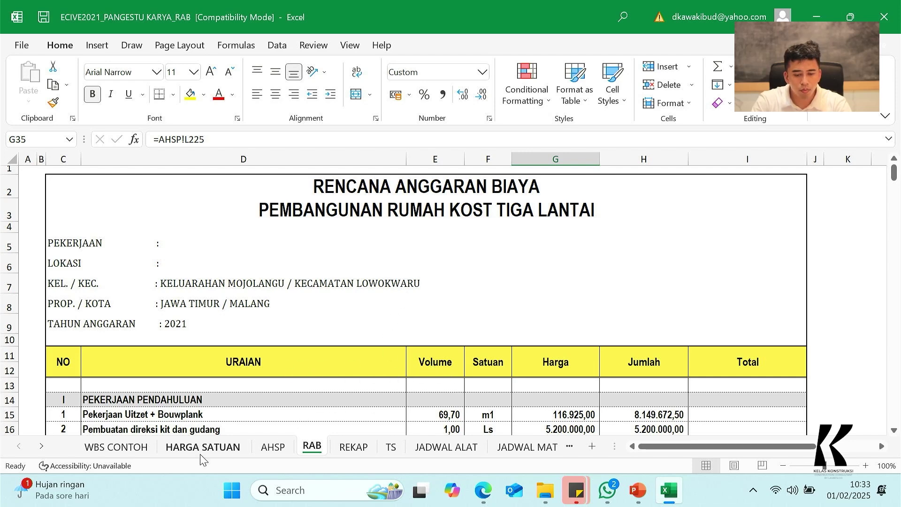
{"action": "left_click", "coordinate": [113, 448]}
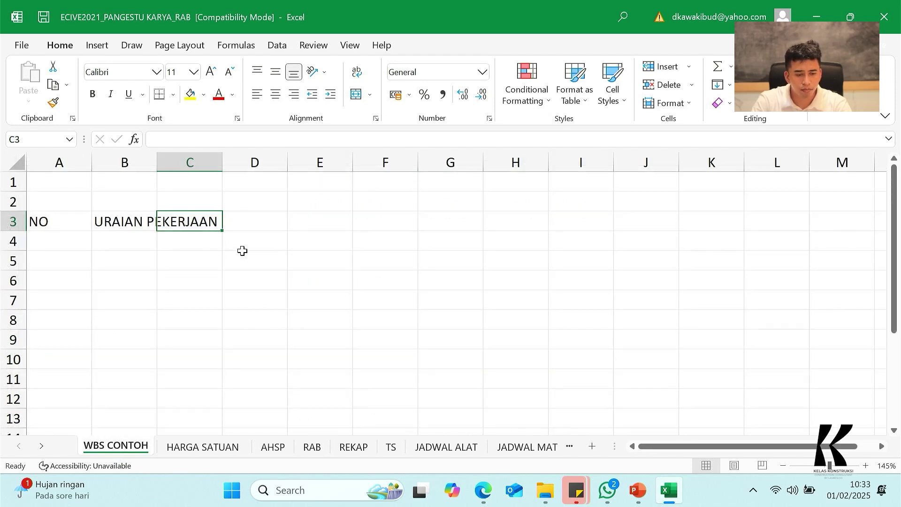
Enter the headings VOLUME, SAT, HARGA SAT, HARGA and BOBOT in cells C3 to G3.
{"action": "type", "text": "VOLUME"}
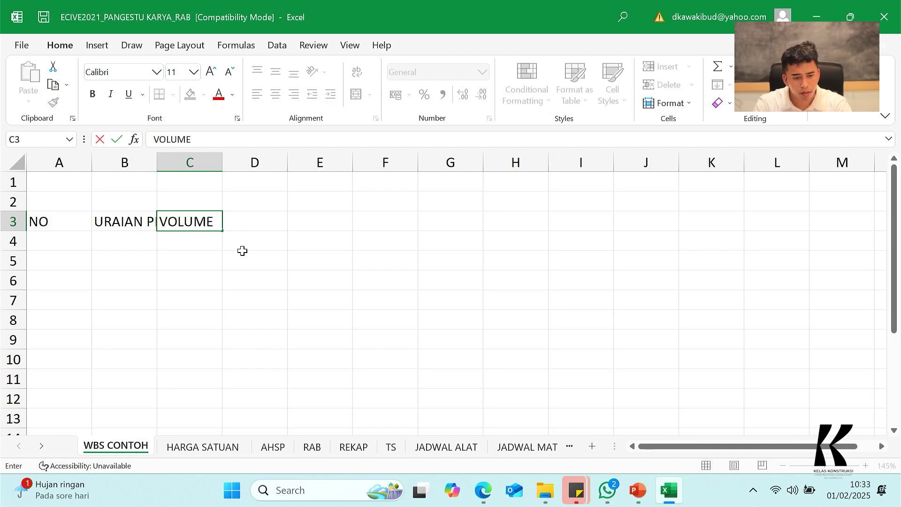
{"action": "key", "text": "Tab"}
{"action": "type", "text": "SAT"}
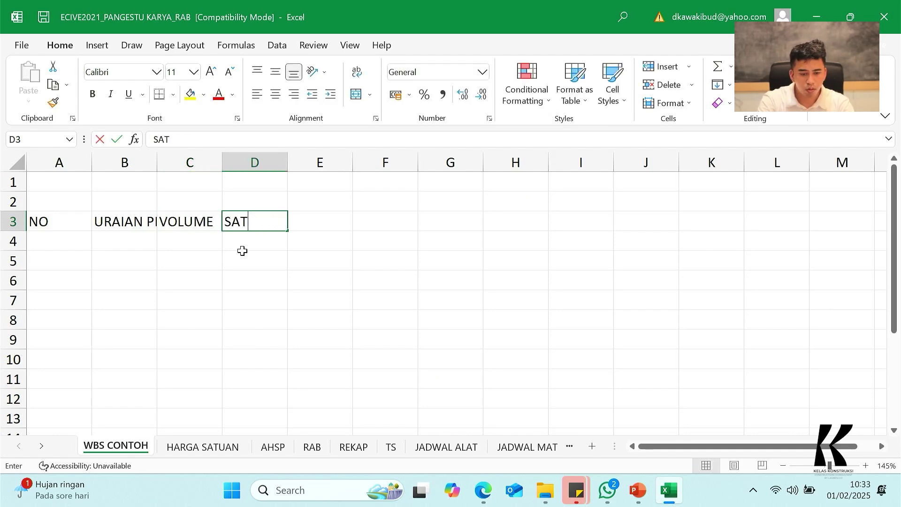
{"action": "key", "text": "Tab"}
{"action": "type", "text": "HARGA SAT"}
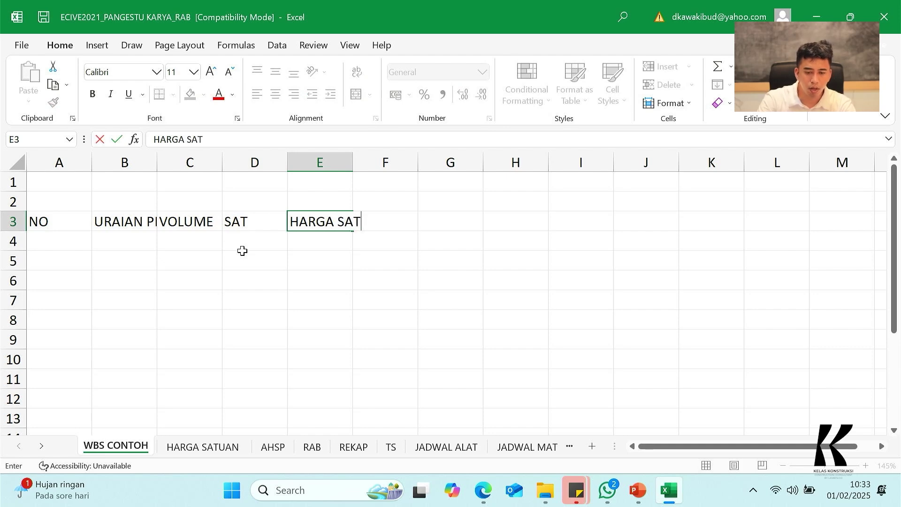
{"action": "key", "text": "Tab"}
{"action": "type", "text": "HARGA"}
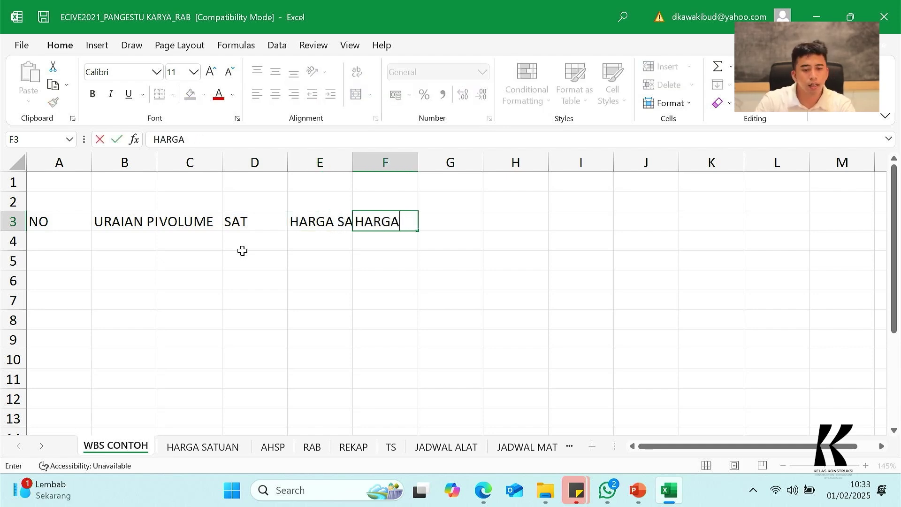
{"action": "key", "text": "Tab"}
{"action": "type", "text": "BOBO"}
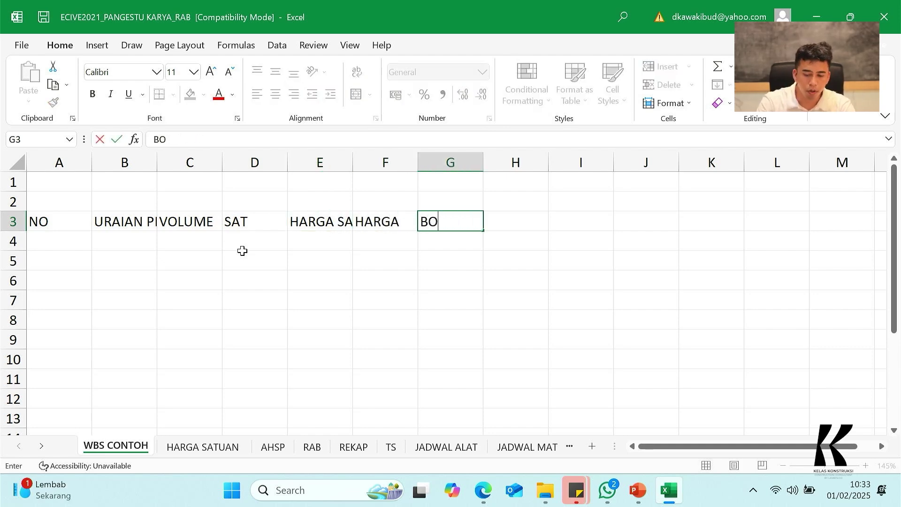
{"action": "key", "text": "Return"}
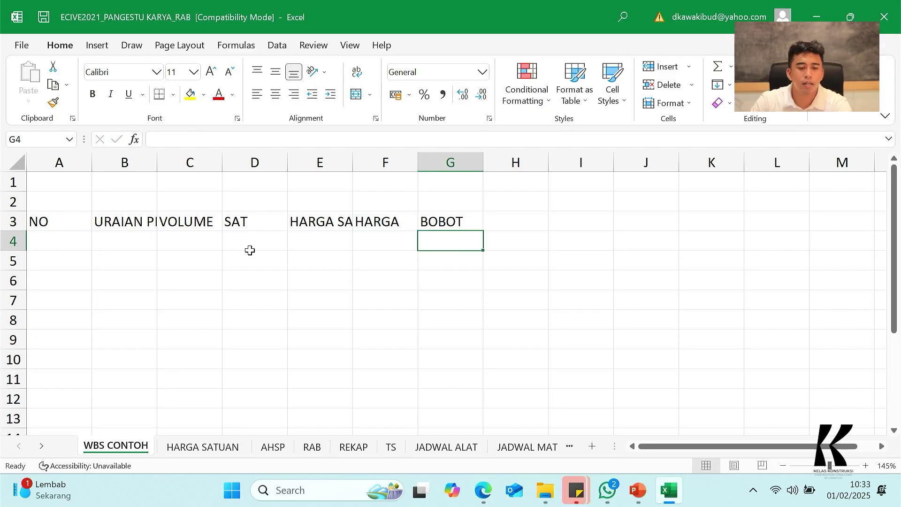
Autofit the widths of columns A to G to their headings in row 3.
{"action": "left_click_drag", "start_coordinate": [61, 162], "coordinate": [462, 146]}
{"action": "double_click", "coordinate": [483, 162]}
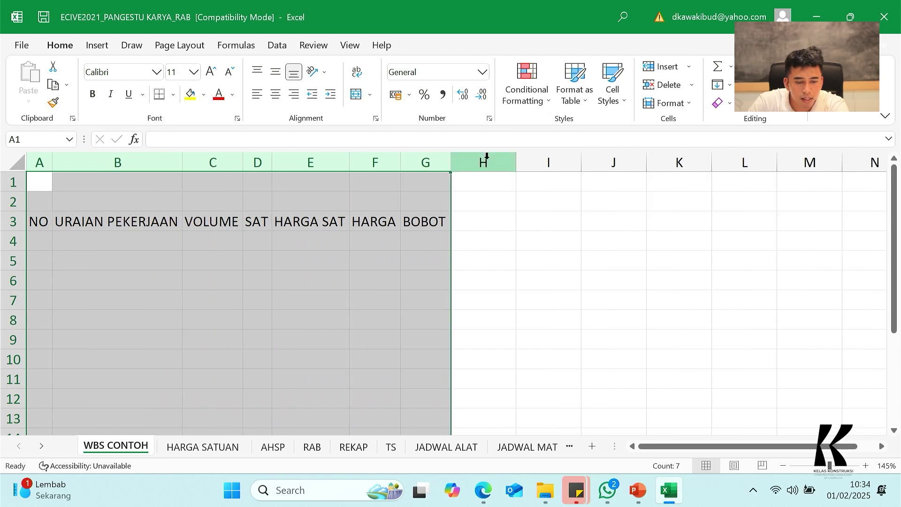
{"action": "left_click", "coordinate": [39, 222]}
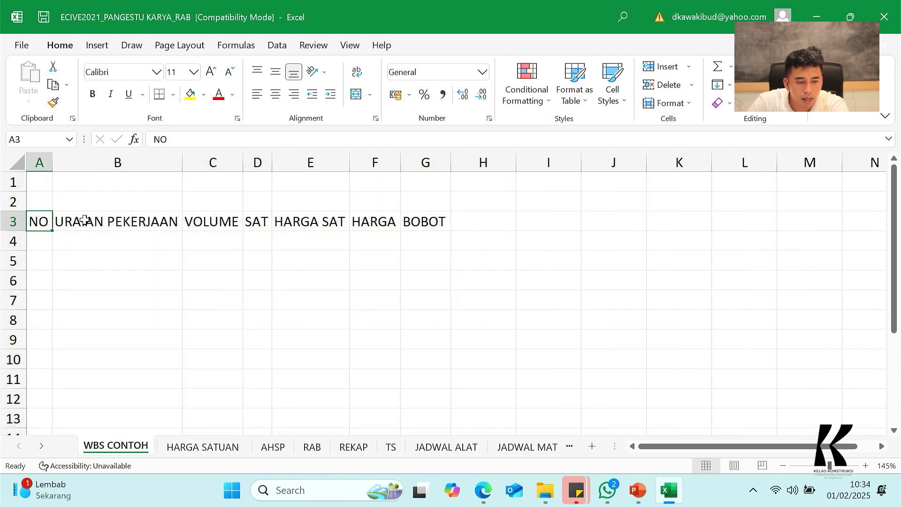
{"action": "left_click", "coordinate": [111, 221]}
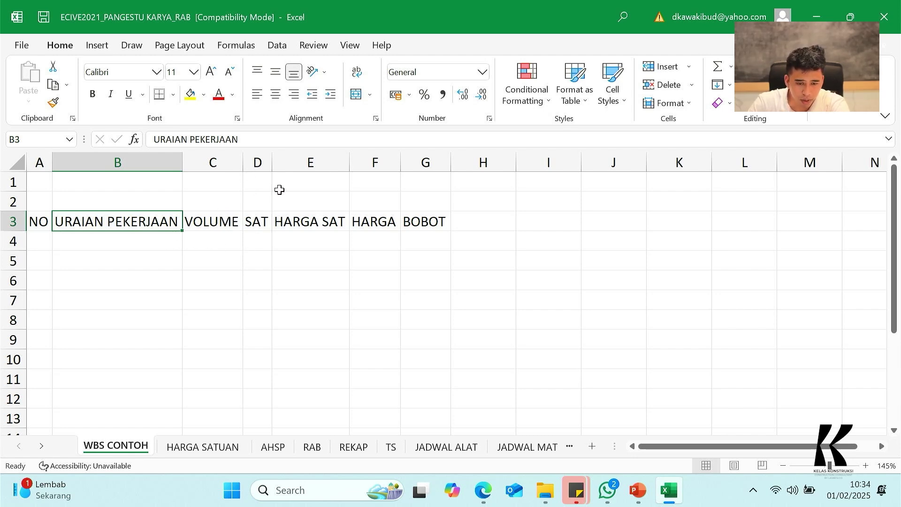
Widen columns B, C and D individually, and autofit columns A to G again.
{"action": "left_click_drag", "start_coordinate": [240, 165], "coordinate": [284, 165]}
{"action": "left_click_drag", "start_coordinate": [183, 159], "coordinate": [243, 165]}
{"action": "mouse_move", "coordinate": [345, 161]}
{"action": "left_mouse_down"}
{"action": "mouse_move", "coordinate": [308, 165]}
{"action": "mouse_move", "coordinate": [362, 162]}
{"action": "left_mouse_up"}
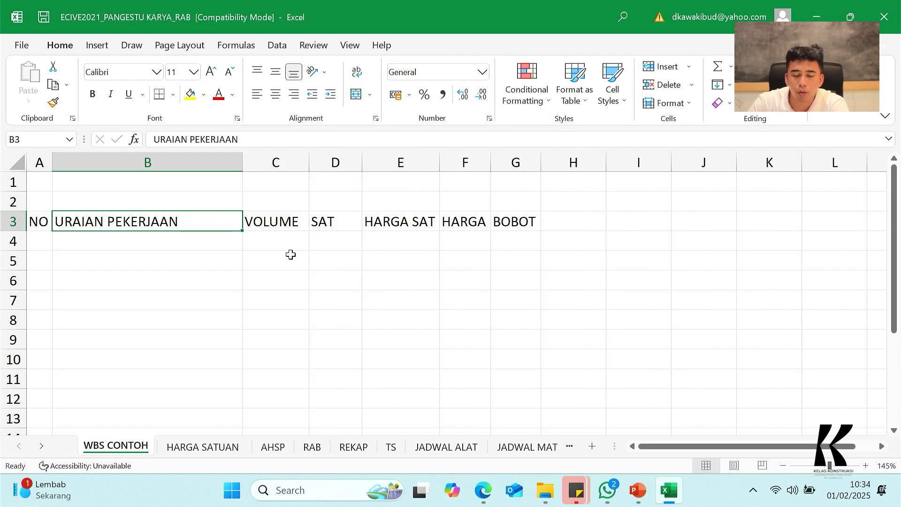
{"action": "left_click", "coordinate": [305, 248]}
{"action": "left_click_drag", "start_coordinate": [40, 164], "coordinate": [539, 161]}
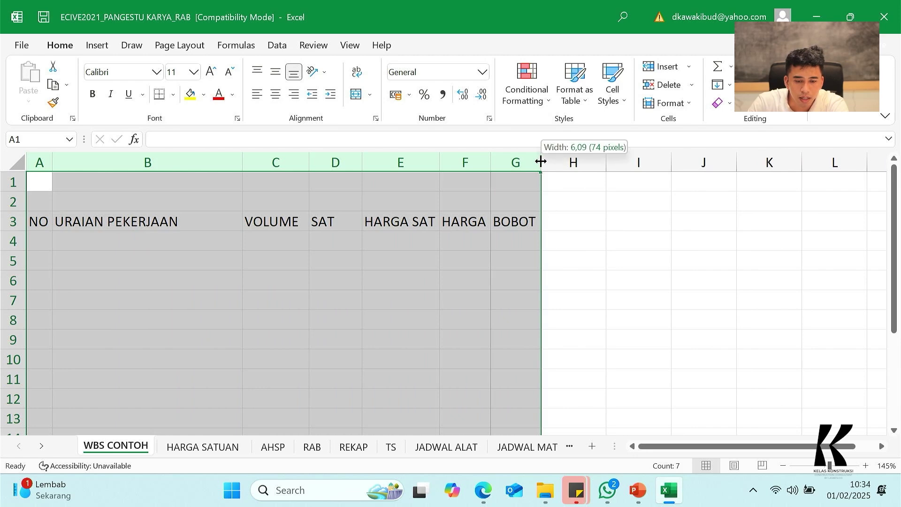
{"action": "double_click", "coordinate": [541, 161]}
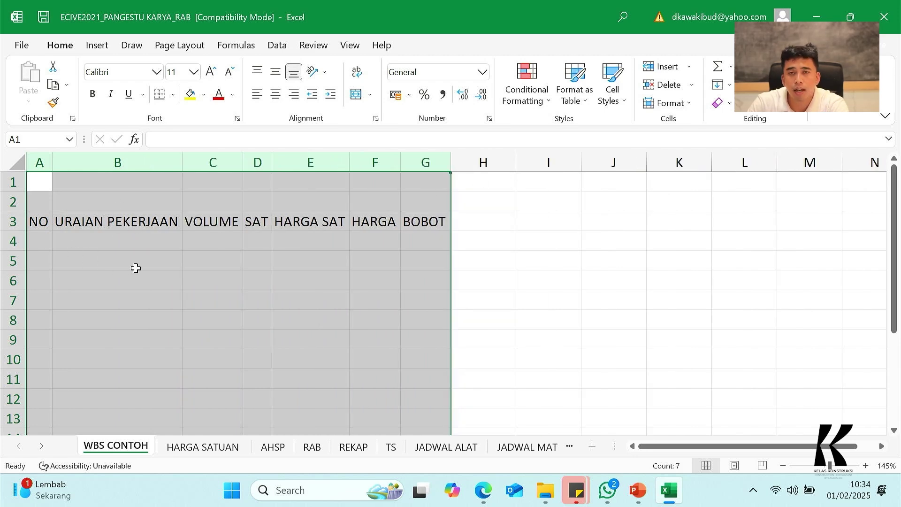
Try several equal widths for columns A to G, and return them to autofit widths.
{"action": "left_click_drag", "start_coordinate": [452, 162], "coordinate": [475, 162]}
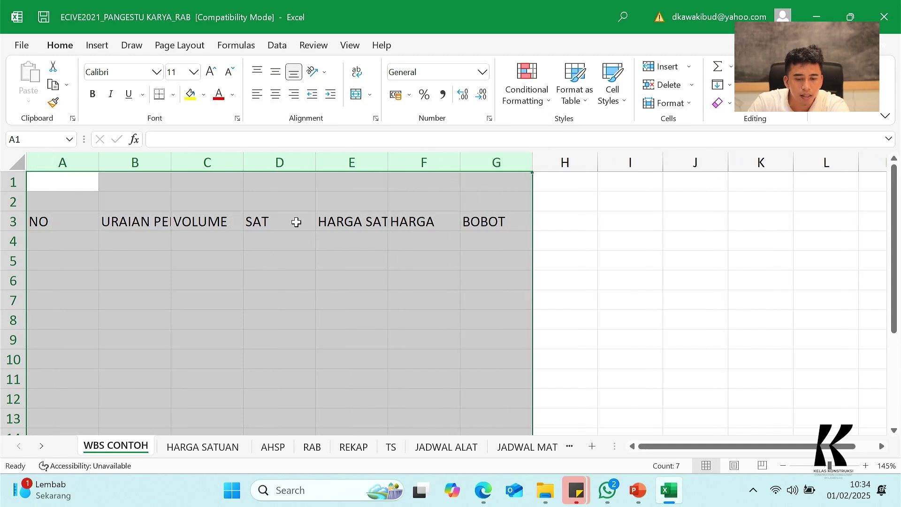
{"action": "left_click", "coordinate": [77, 188]}
{"action": "left_click", "coordinate": [135, 163]}
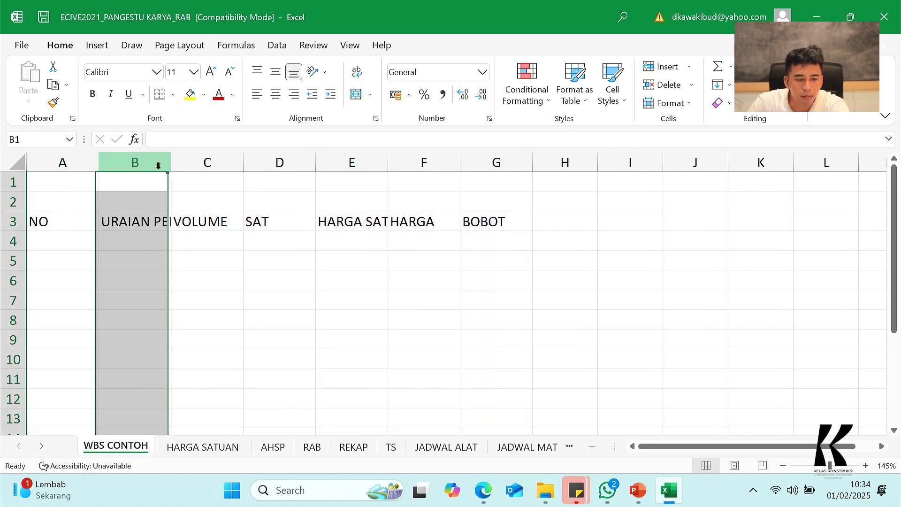
{"action": "left_click_drag", "start_coordinate": [63, 162], "coordinate": [516, 160]}
{"action": "left_click_drag", "start_coordinate": [534, 162], "coordinate": [582, 154]}
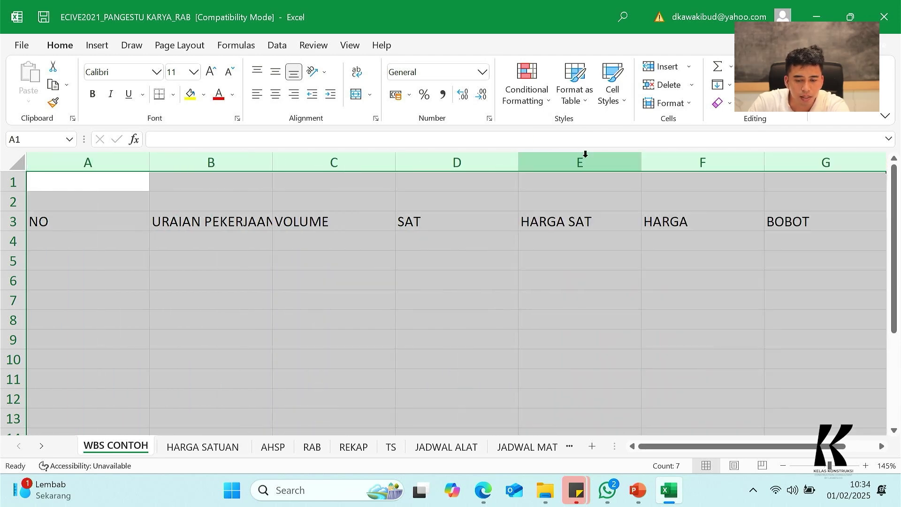
{"action": "left_click_drag", "start_coordinate": [771, 162], "coordinate": [708, 162]}
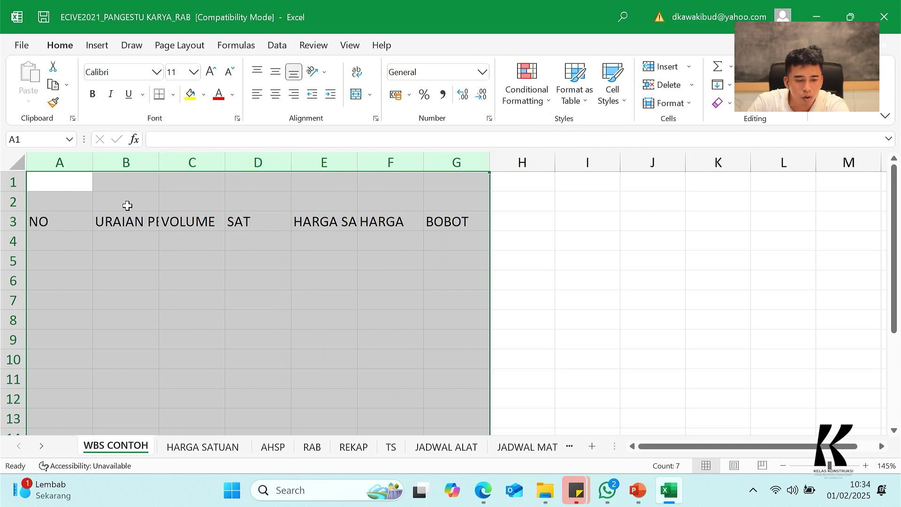
{"action": "double_click", "coordinate": [359, 161]}
{"action": "left_click", "coordinate": [315, 292]}
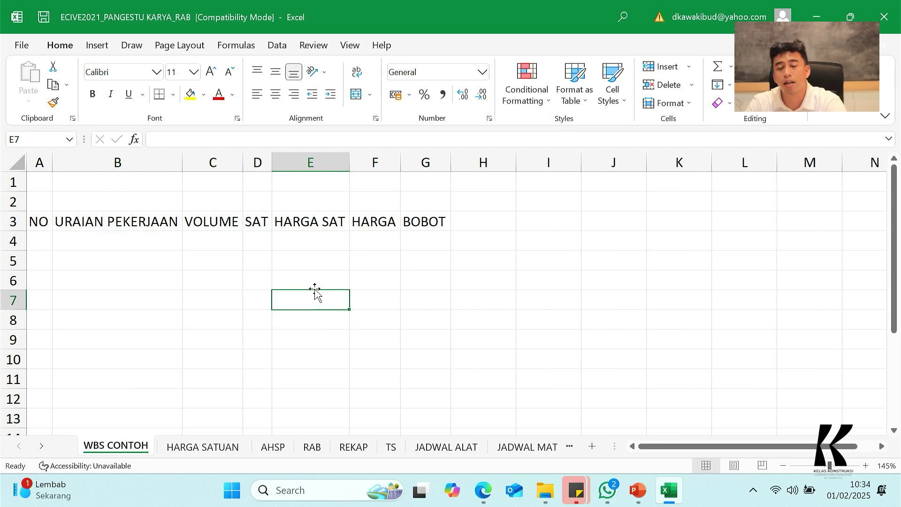
Apply all borders to the range A3:G12, and widen the SAT column.
{"action": "left_click_drag", "start_coordinate": [38, 225], "coordinate": [437, 403]}
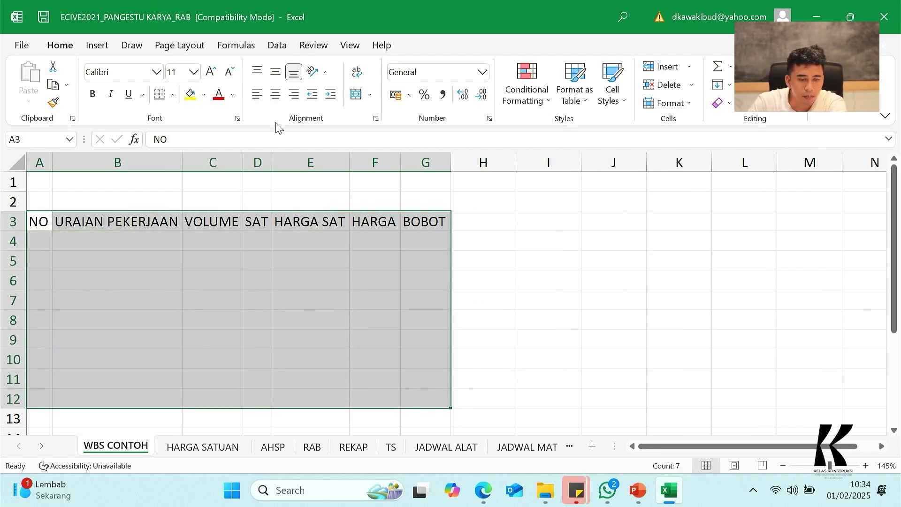
{"action": "left_click", "coordinate": [174, 96]}
{"action": "left_click", "coordinate": [194, 219]}
{"action": "left_click", "coordinate": [111, 244]}
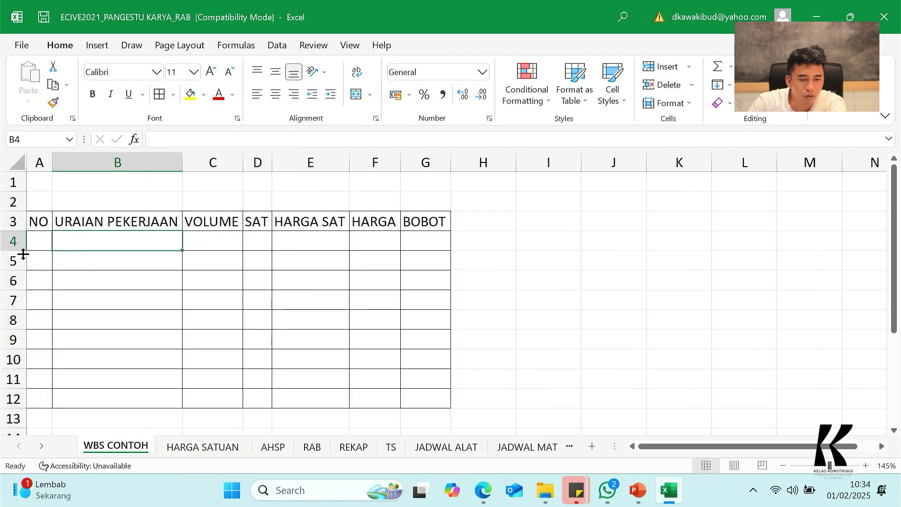
{"action": "left_click_drag", "start_coordinate": [272, 162], "coordinate": [293, 162]}
Enter the letters A, B, C and D as numbering in cells A4 to A7.
{"action": "left_click", "coordinate": [39, 245]}
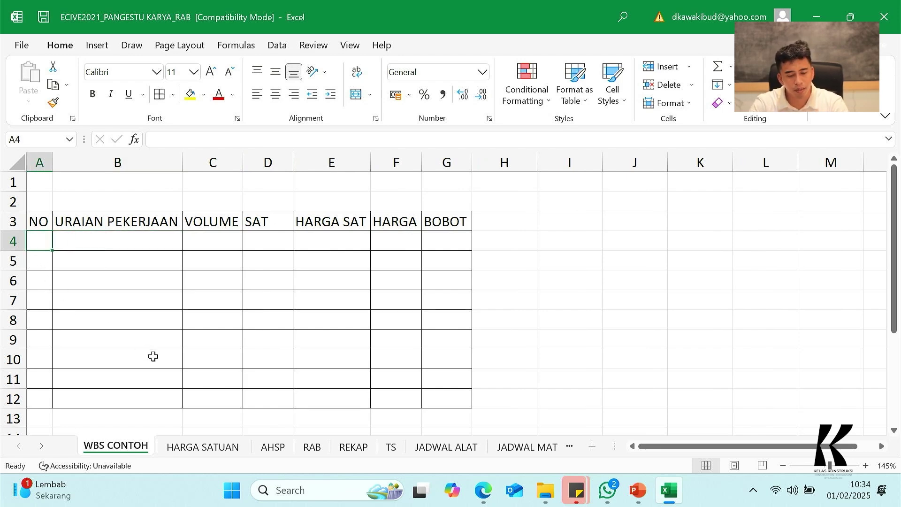
{"action": "type", "text": "A"}
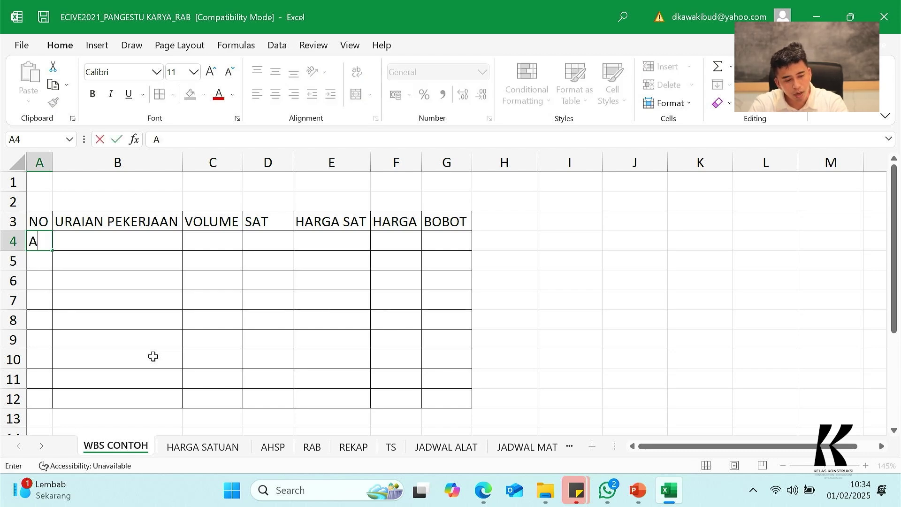
{"action": "key", "text": "Return"}
{"action": "type", "text": "B"}
{"action": "key", "text": "Return"}
{"action": "type", "text": "C"}
{"action": "key", "text": "Return"}
{"action": "type", "text": "D"}
{"action": "key", "text": "Return"}
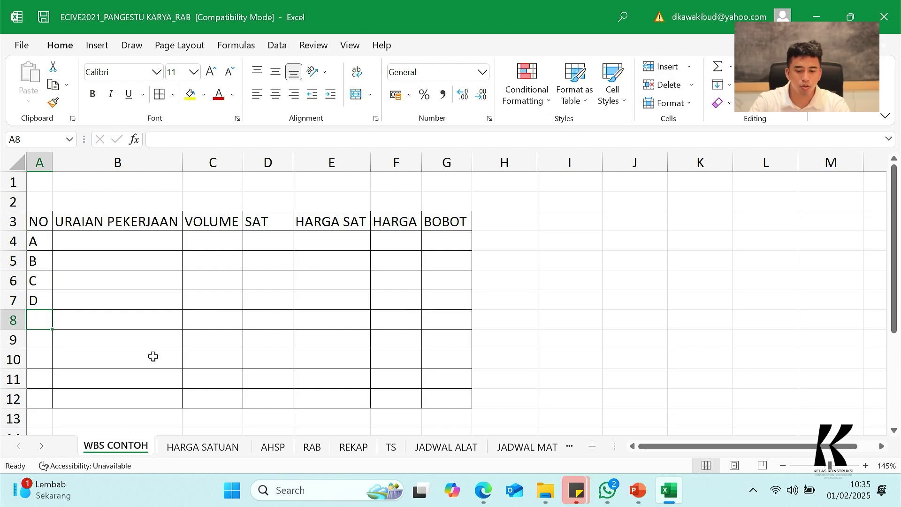
Check the section numbering on the RAB sheet, and enter I in A4 and II in A5 of the WBS CONTOH sheet.
{"action": "left_click", "coordinate": [312, 447]}
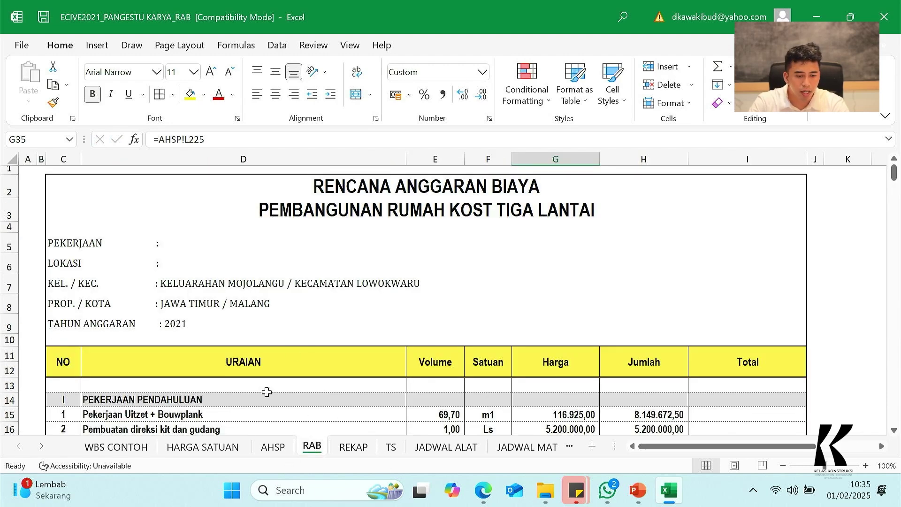
{"action": "scroll", "coordinate": [196, 404], "scroll_direction": "down", "scroll_amount": 3}
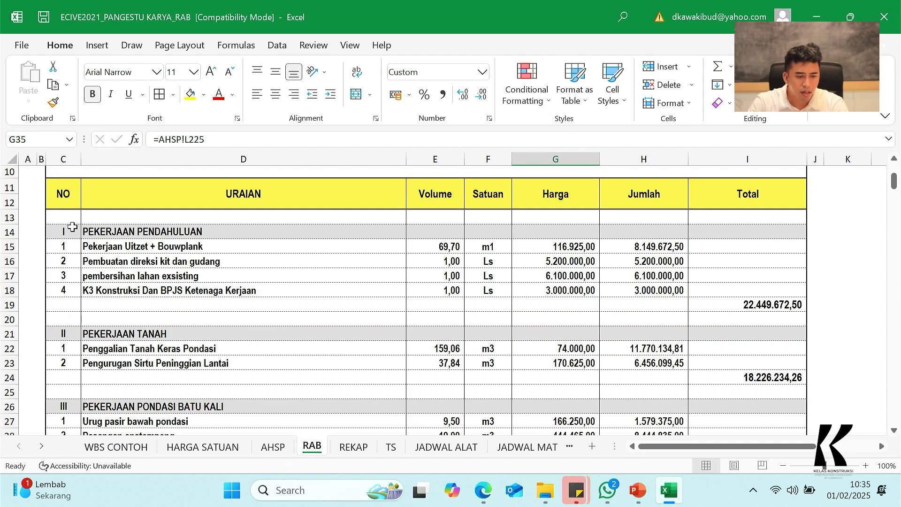
{"action": "left_click", "coordinate": [121, 451]}
{"action": "left_click", "coordinate": [37, 245]}
{"action": "type", "text": "I"}
{"action": "key", "text": "Return"}
{"action": "type", "text": "II"}
{"action": "key", "text": "Return"}
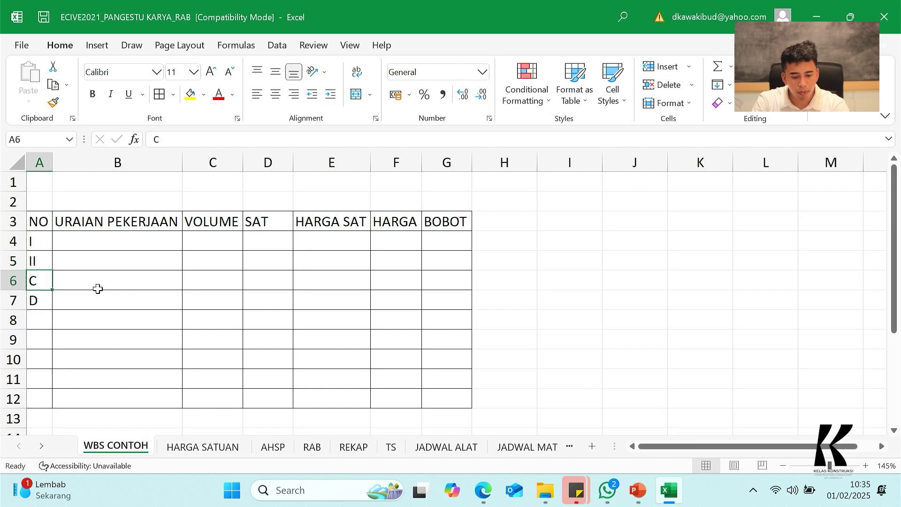
Replace the letters in A6 and A7 with the Roman numerals III and IV.
{"action": "type", "text": "II"}
{"action": "key", "text": "Return"}
{"action": "key", "text": "Up"}
{"action": "type", "text": "III"}
{"action": "key", "text": "Return"}
{"action": "type", "text": "IIII"}
{"action": "key", "text": "Tab"}
{"action": "key", "text": "Left"}
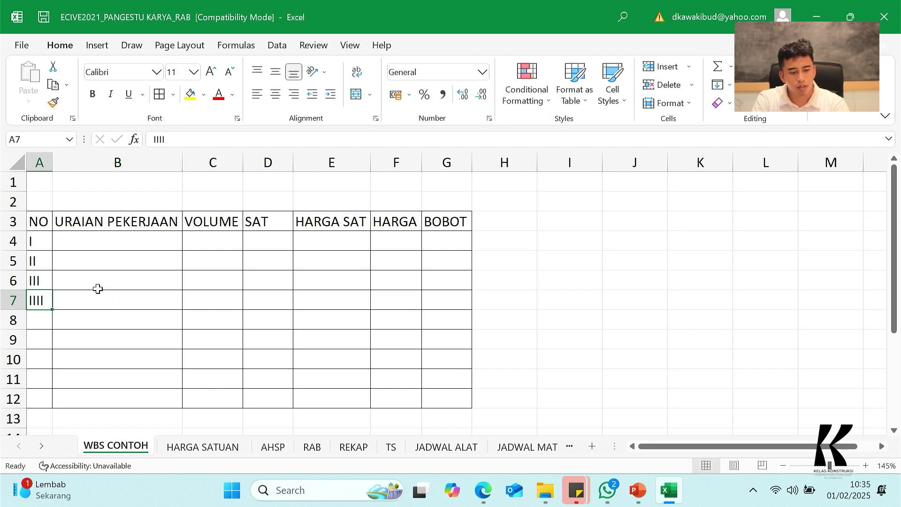
{"action": "type", "text": "IV"}
{"action": "key", "text": "Return"}
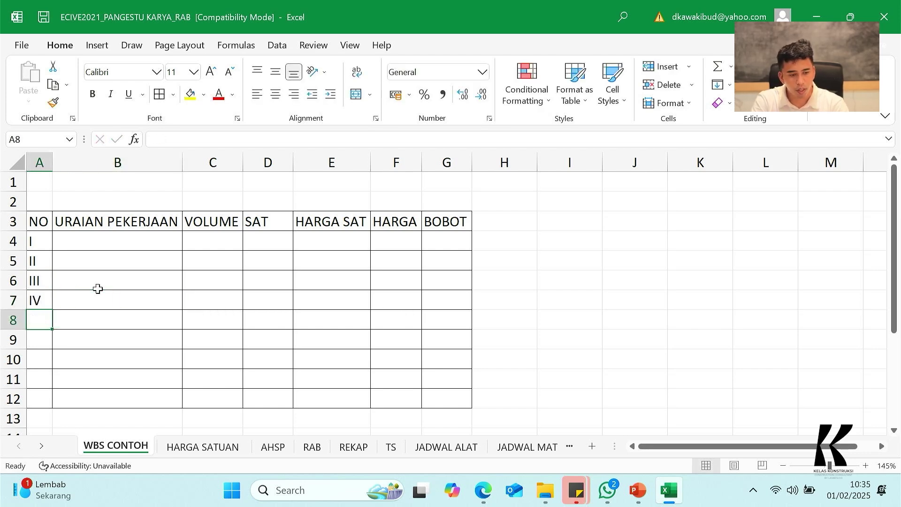
Enter PEK. PERSIAPAN in B4 as the description of section I.
{"action": "key", "text": "Right"}
{"action": "key", "text": "Up"}
{"action": "key", "text": "Up"}
{"action": "key", "text": "Up"}
{"action": "key", "text": "Up"}
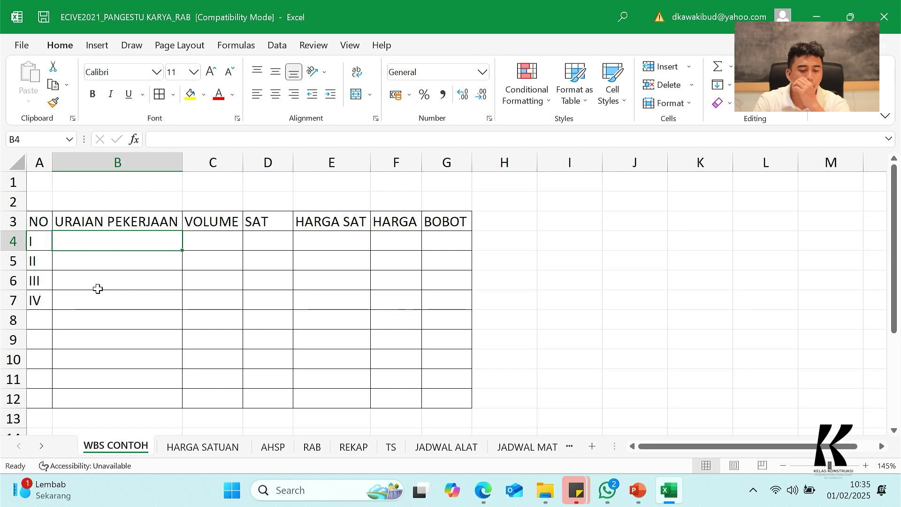
{"action": "type", "text": "PE"}
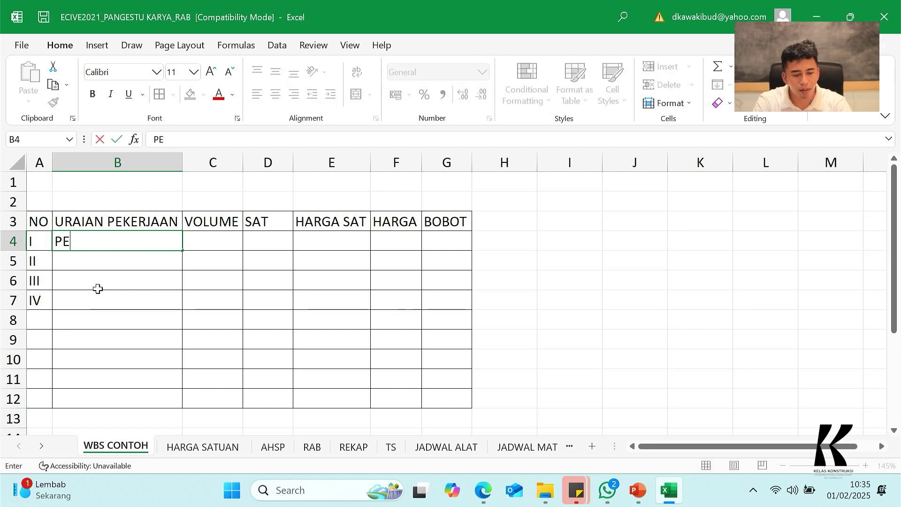
{"action": "type", "text": "K. PERSIAPAN"}
{"action": "key", "text": "Return"}
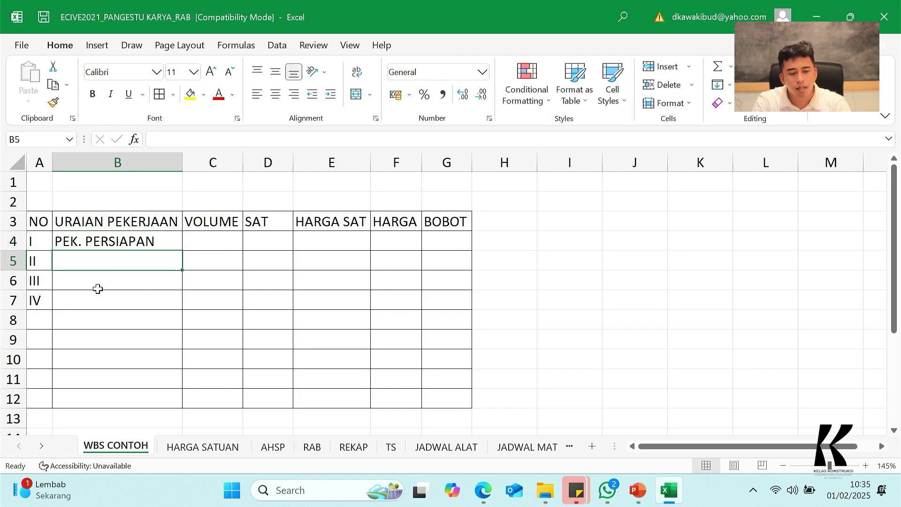
Check section II on the RAB sheet, and enter PEK. TANAH in B5 of the WBS CONTOH sheet.
{"action": "left_click", "coordinate": [311, 448]}
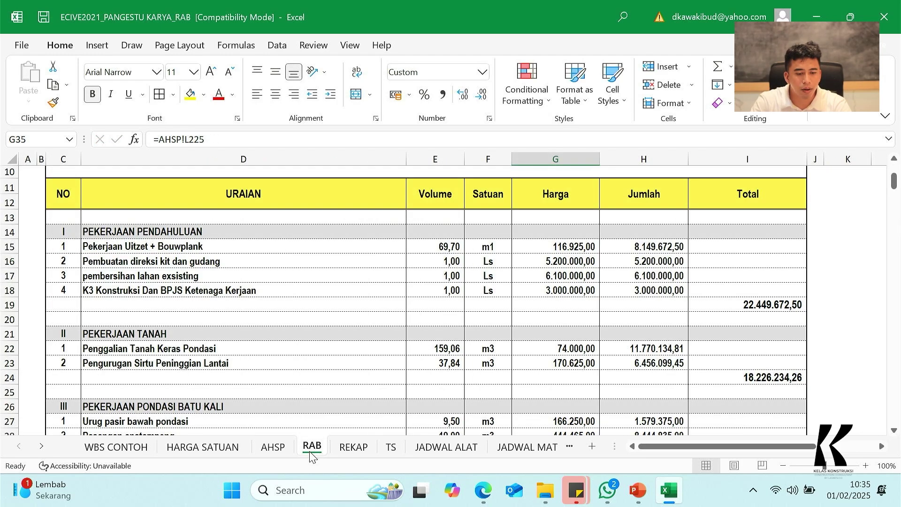
{"action": "left_click", "coordinate": [121, 448]}
{"action": "type", "text": "PEK. TANAH"}
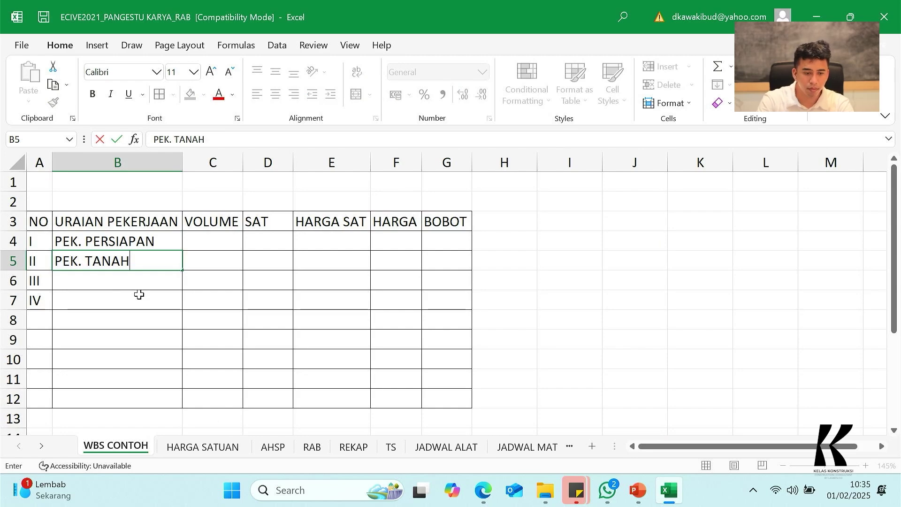
{"action": "key", "text": "Return"}
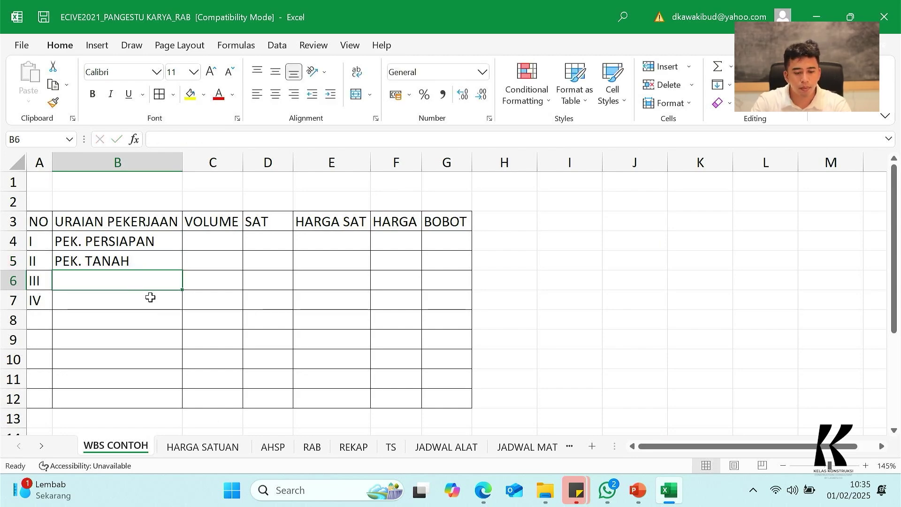
Following the RAB sheet's sections, enter PEK. PONDASI BATU KALI in B6 and PEK. BETON in B7, and widen column B to fit.
{"action": "left_click", "coordinate": [312, 447]}
{"action": "scroll", "coordinate": [274, 370], "scroll_direction": "down", "scroll_amount": 3}
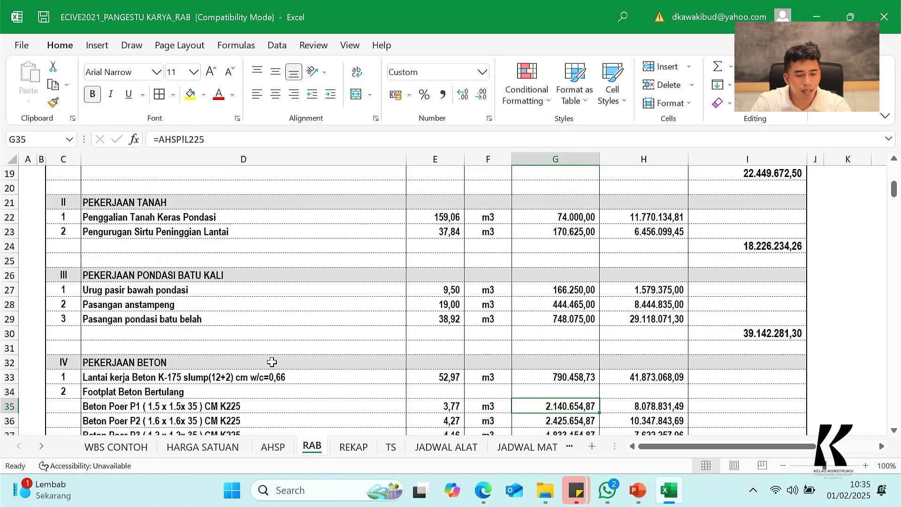
{"action": "left_click", "coordinate": [139, 448]}
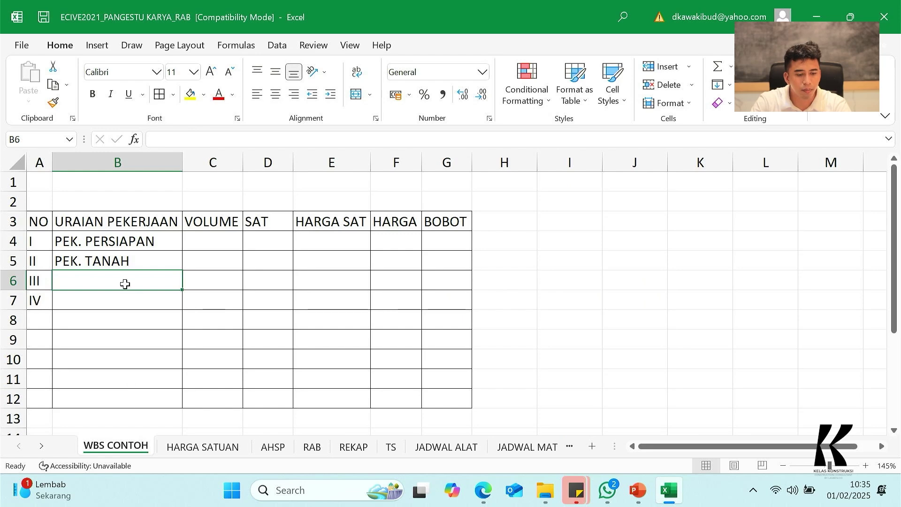
{"action": "type", "text": "PEK. PONDASI BATU KALI"}
{"action": "key", "text": "Return"}
{"action": "type", "text": "PEK. BETON"}
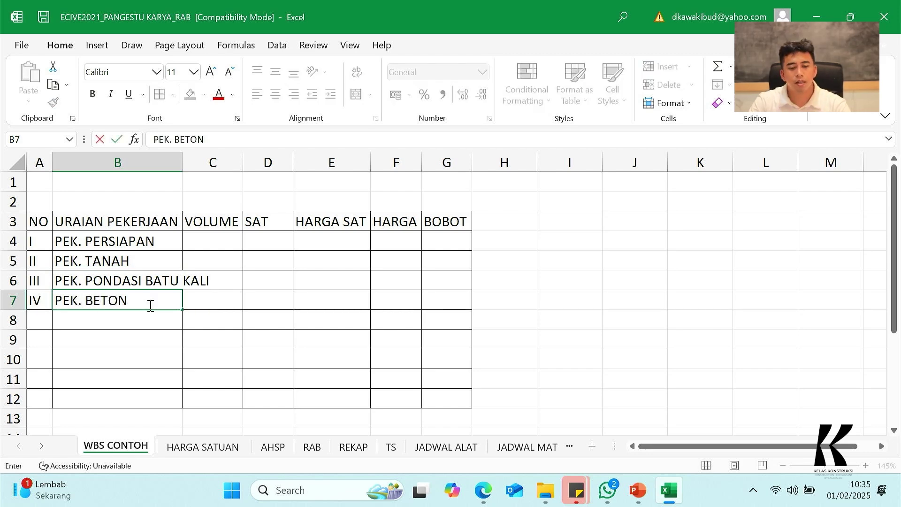
{"action": "left_click", "coordinate": [251, 352]}
{"action": "left_click_drag", "start_coordinate": [190, 154], "coordinate": [227, 154]}
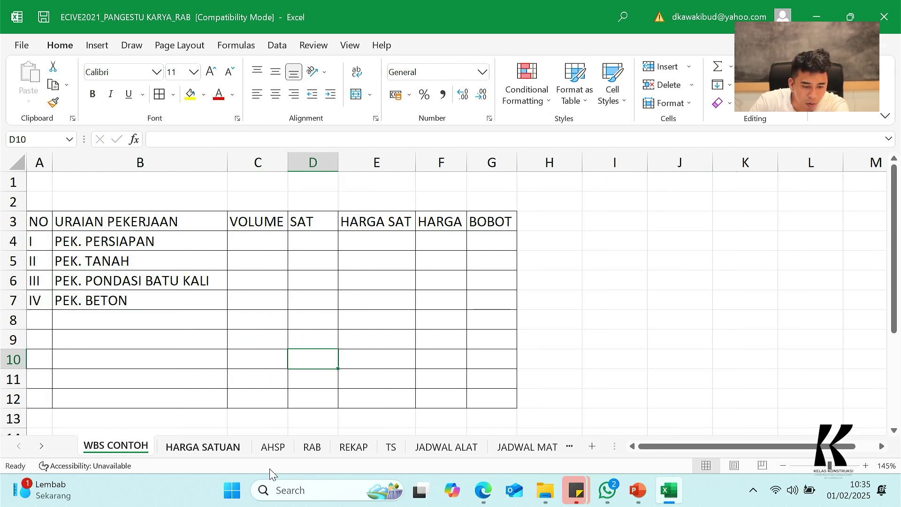
Insert five blank rows between PEK. PERSIAPAN and PEK. TANAH.
{"action": "left_click", "coordinate": [148, 248]}
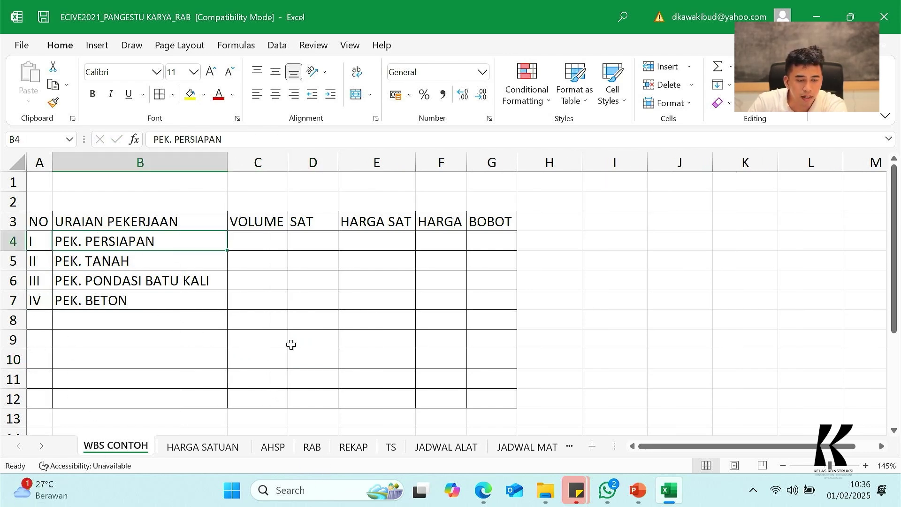
{"action": "left_click_drag", "start_coordinate": [14, 257], "coordinate": [14, 339]}
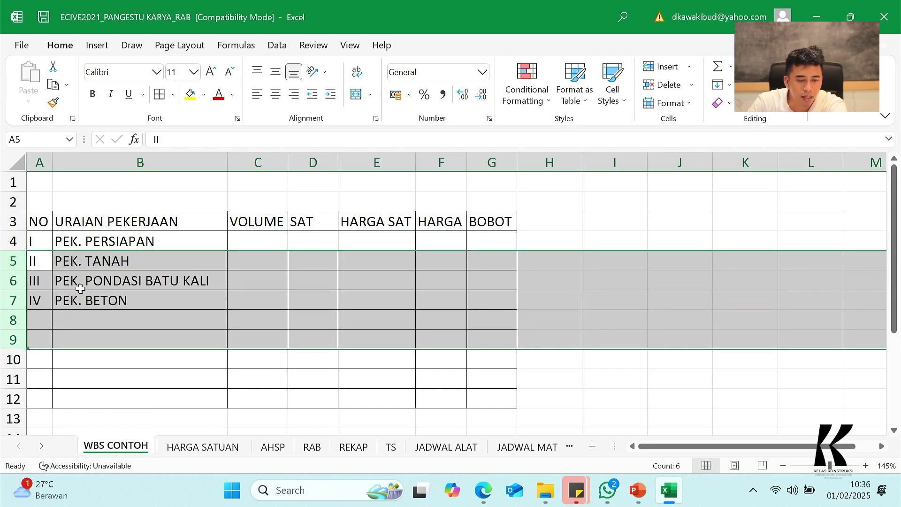
{"action": "right_click", "coordinate": [11, 261]}
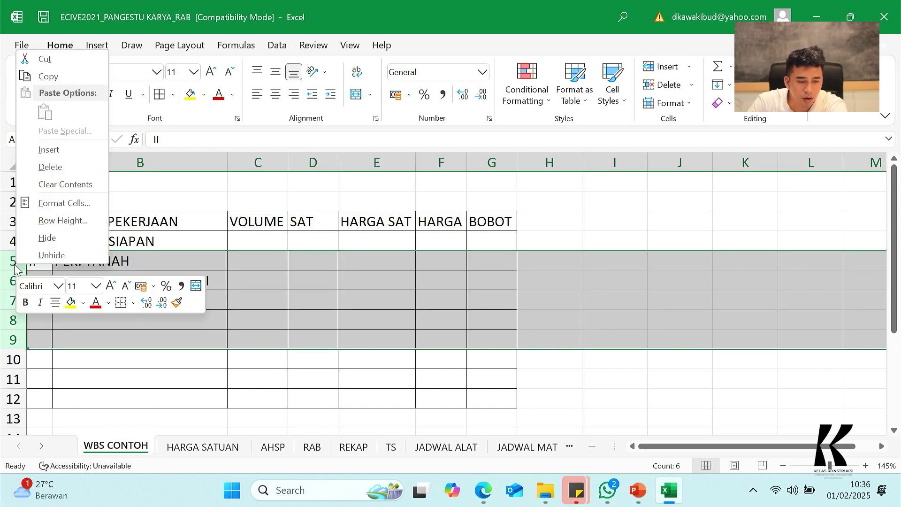
{"action": "left_click", "coordinate": [45, 149]}
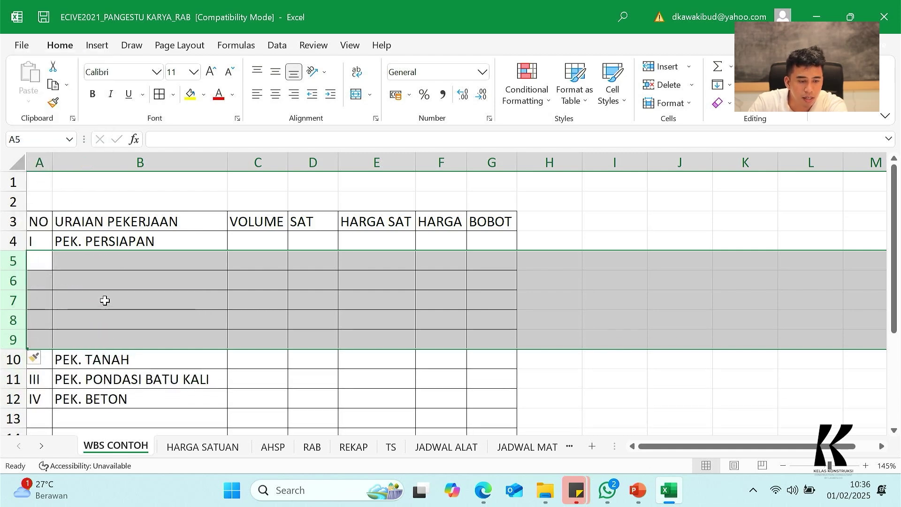
Switch to Edge and examine the first-floor plan (RENCANA DENAH LANTAI 1) in Gambar Kerja Arsitektur.pdf.
{"action": "left_click", "coordinate": [100, 261]}
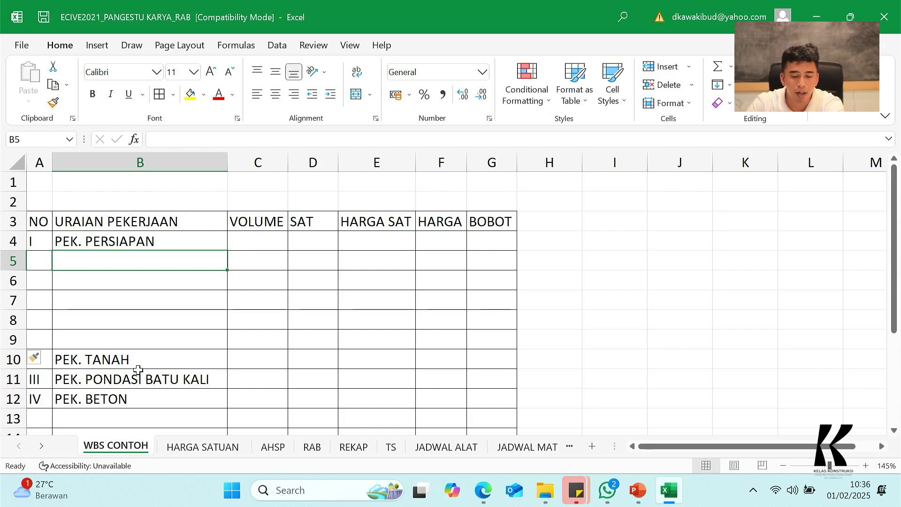
{"action": "left_click", "coordinate": [483, 490]}
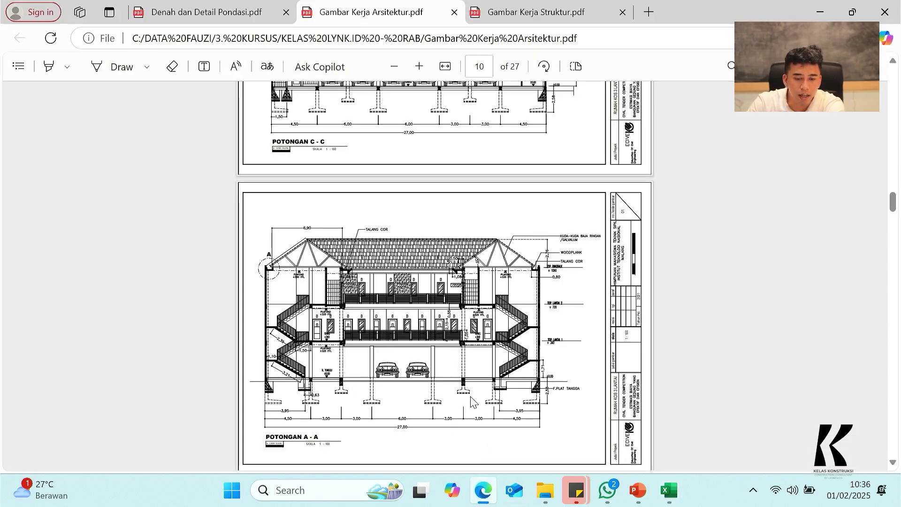
{"action": "scroll", "coordinate": [481, 403], "scroll_direction": "up", "scroll_amount": 20}
{"action": "scroll", "coordinate": [490, 379], "scroll_direction": "down", "scroll_amount": 1}
{"action": "scroll", "coordinate": [491, 380], "scroll_direction": "down", "scroll_amount": 4}
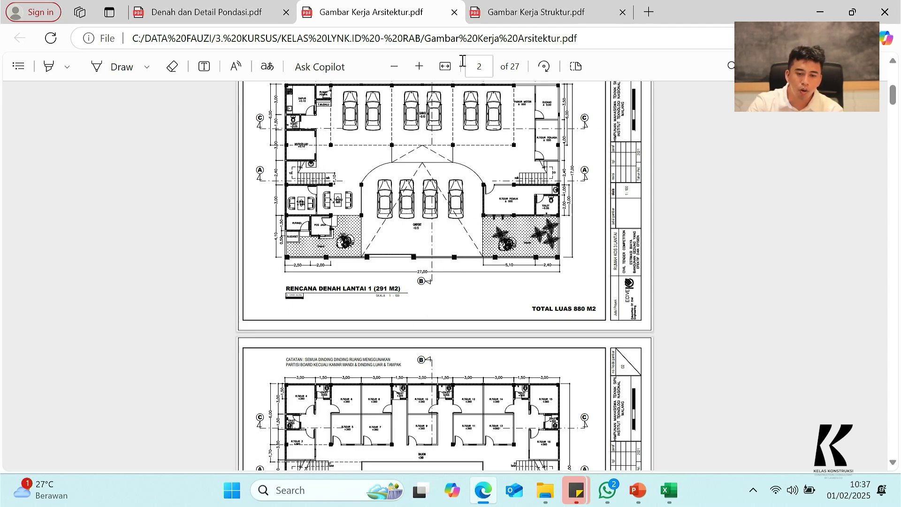
{"action": "scroll", "coordinate": [399, 207], "scroll_direction": "up", "scroll_amount": 7}
{"action": "scroll", "coordinate": [402, 252], "scroll_direction": "down", "scroll_amount": 5}
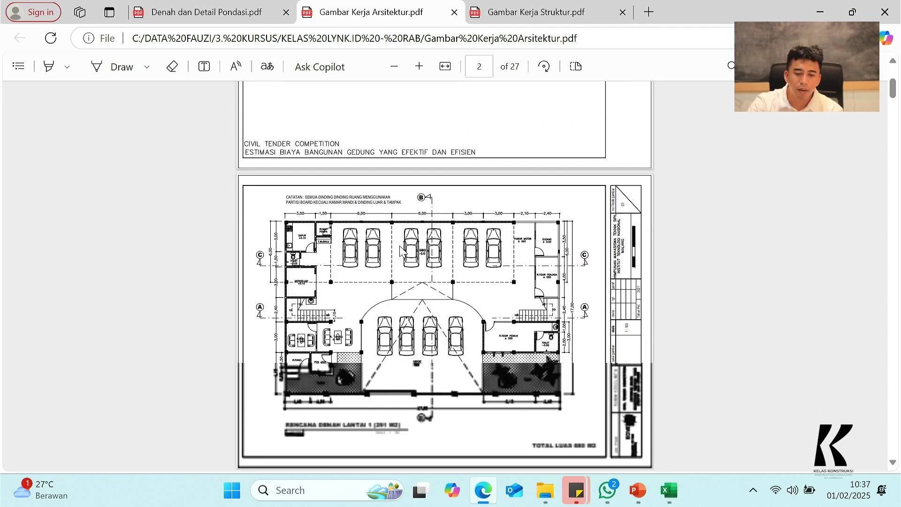
Switch back to Excel and enter Pek. Pembersihan lahan in B5 as the first item under PEK. PERSIAPAN.
{"action": "left_click", "coordinate": [669, 491]}
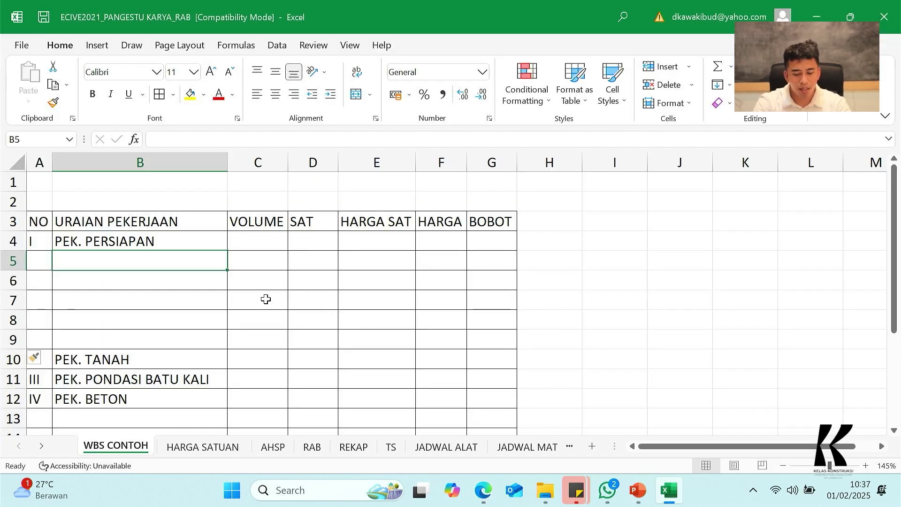
{"action": "type", "text": "Pek. "}
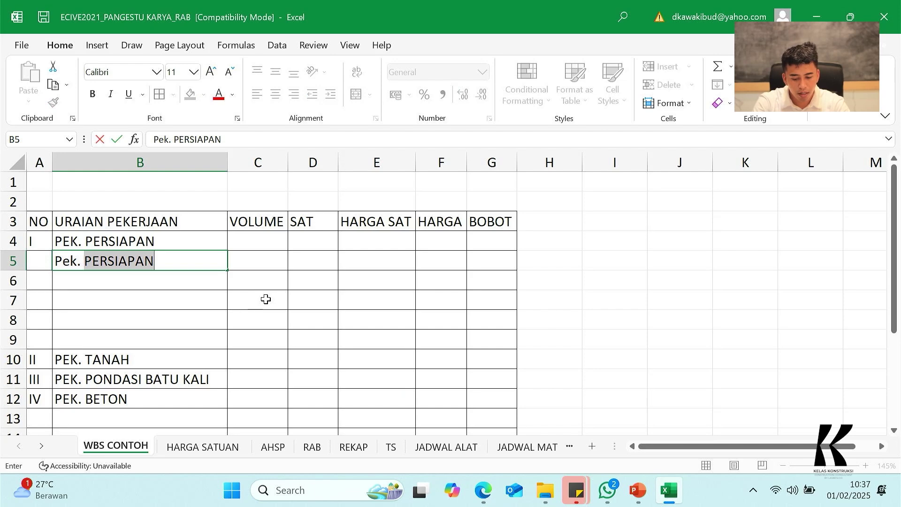
{"action": "type", "text": "Pembersihan l"}
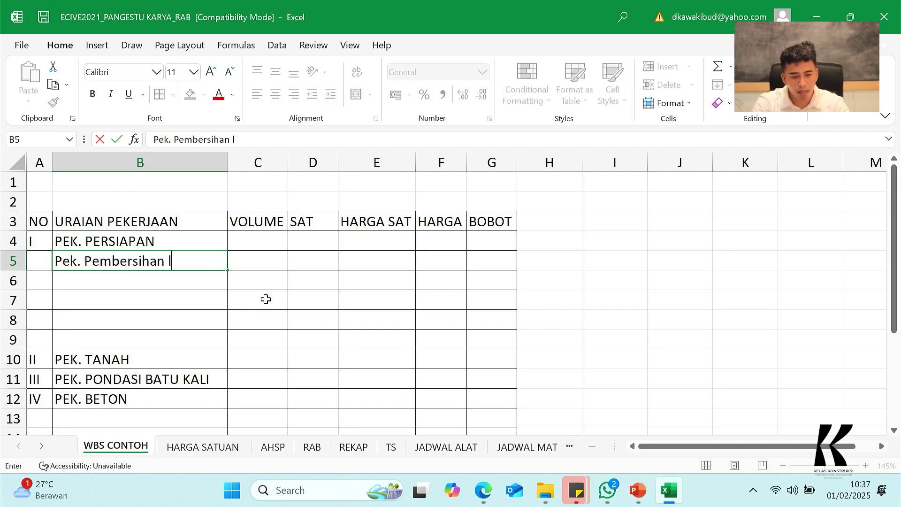
{"action": "type", "text": "ahan"}
{"action": "key", "text": "Return"}
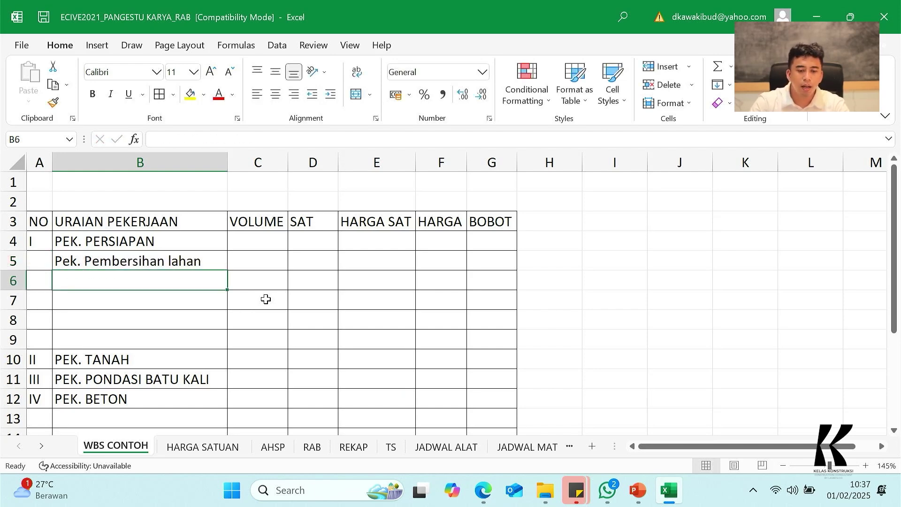
Enter Pek. Barak kerja in B6 and Pek. Bowplank in B7.
{"action": "type", "text": "Pek. Bara"}
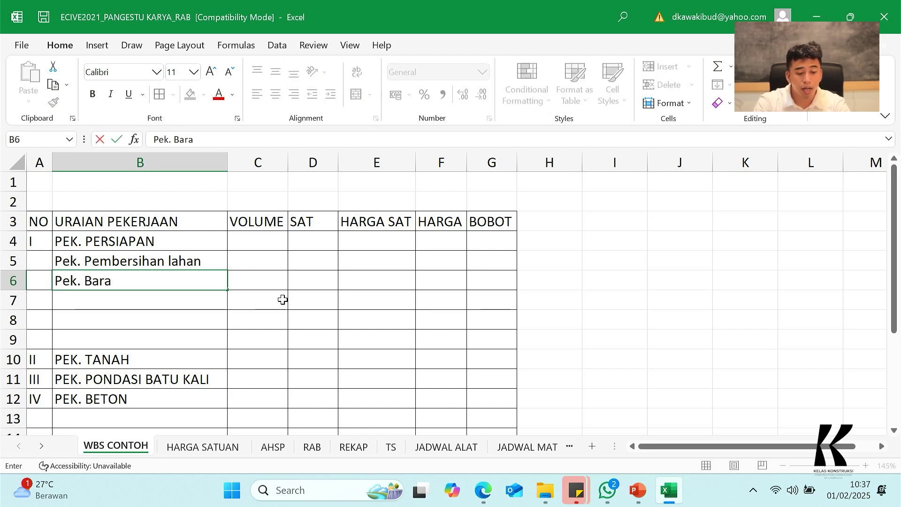
{"action": "type", "text": "k"}
{"action": "type", "text": " kerja"}
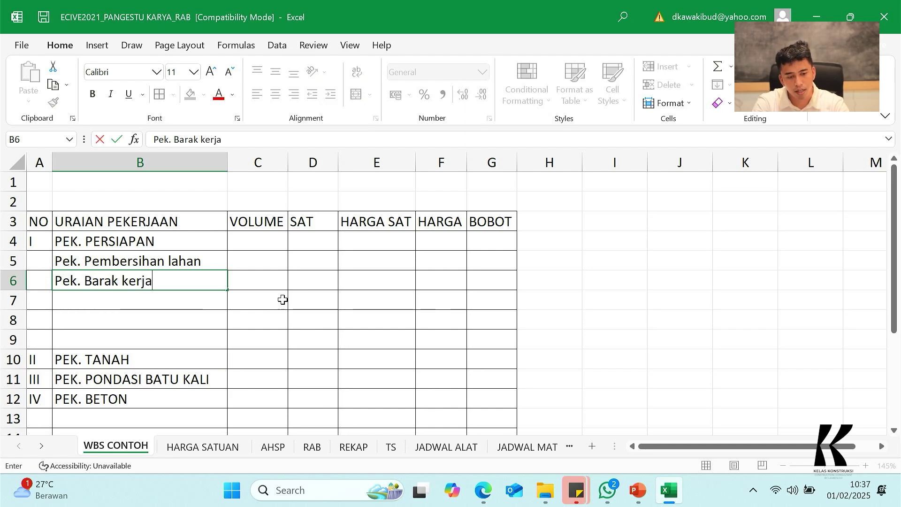
{"action": "key", "text": "Return"}
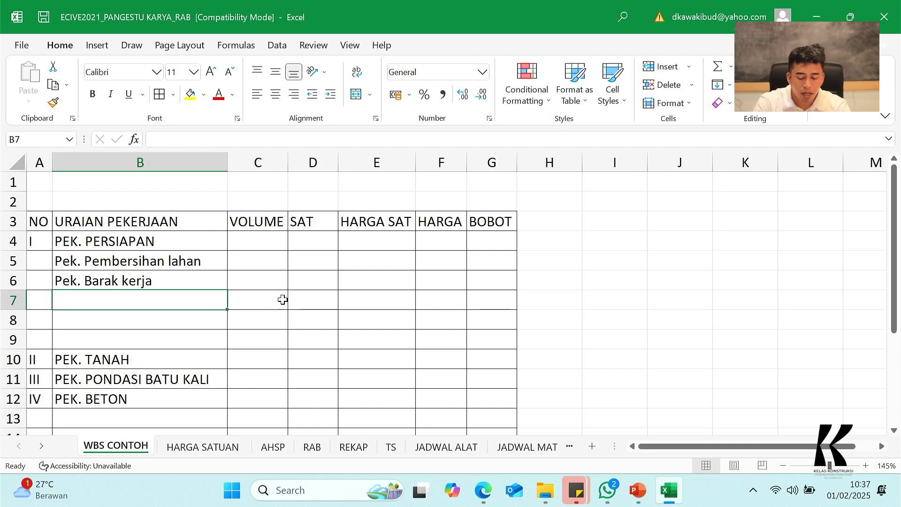
{"action": "type", "text": "Pek."}
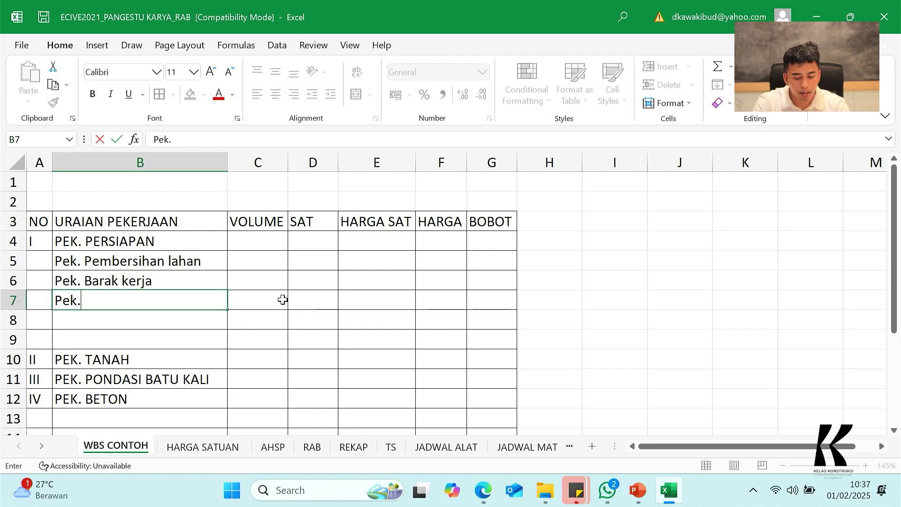
{"action": "type", "text": " Bowplank"}
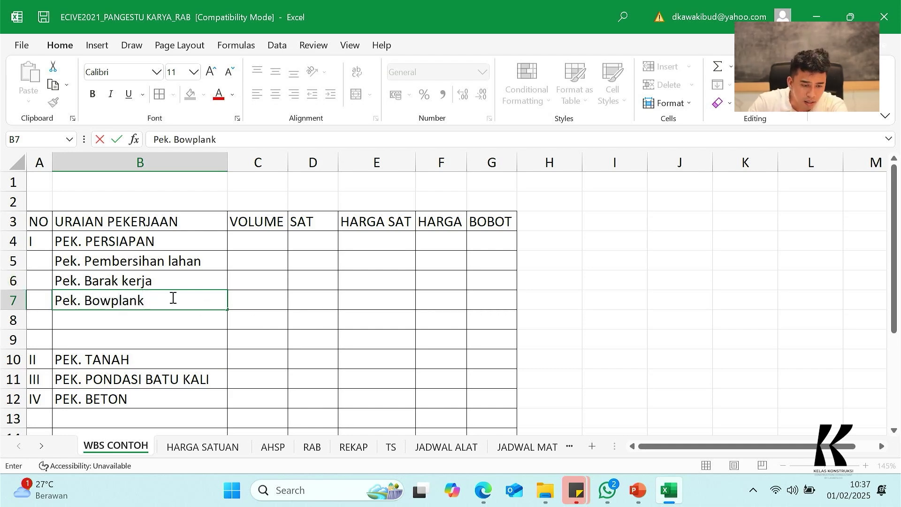
{"action": "left_click", "coordinate": [192, 283]}
Check the section I items on the RAB sheet, and enter K3 dan BPJS in B8 of the WBS CONTOH sheet.
{"action": "left_click", "coordinate": [313, 447]}
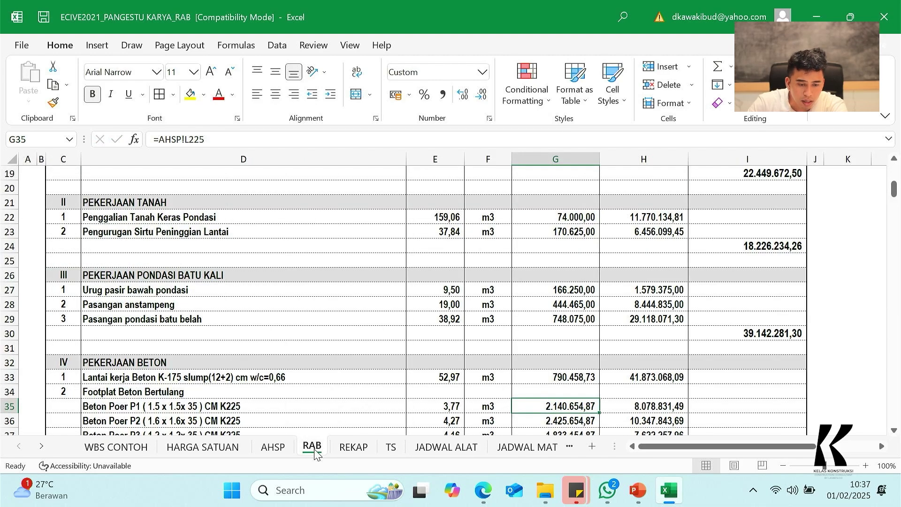
{"action": "scroll", "coordinate": [164, 282], "scroll_direction": "up", "scroll_amount": 6}
{"action": "scroll", "coordinate": [193, 325], "scroll_direction": "down", "scroll_amount": 3}
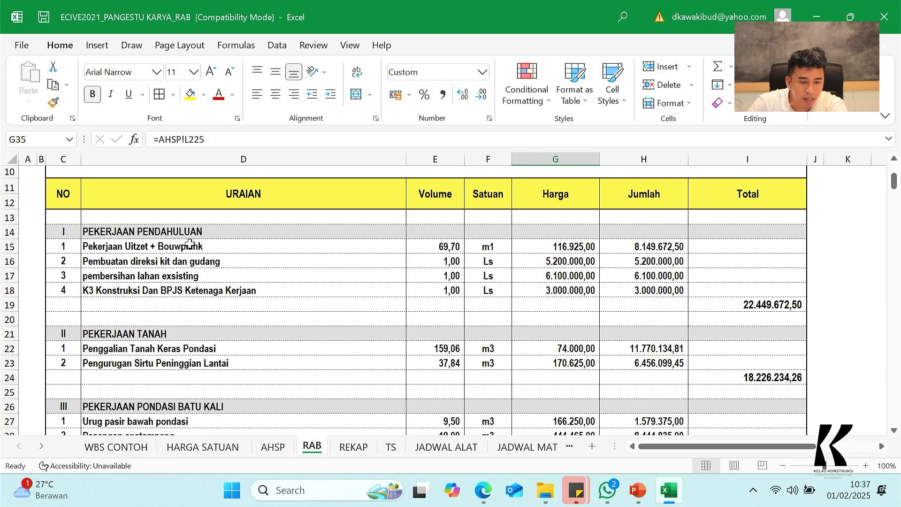
{"action": "left_click", "coordinate": [157, 277]}
{"action": "left_click", "coordinate": [156, 289]}
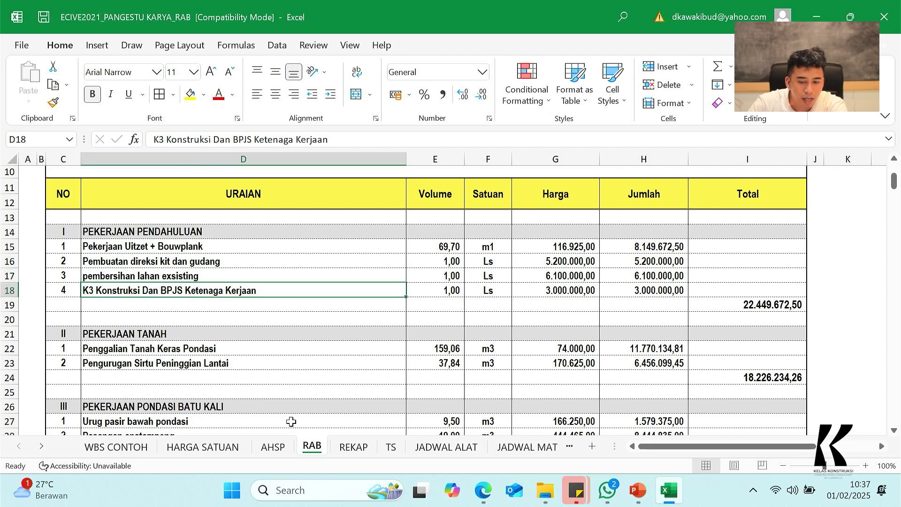
{"action": "left_click", "coordinate": [123, 443]}
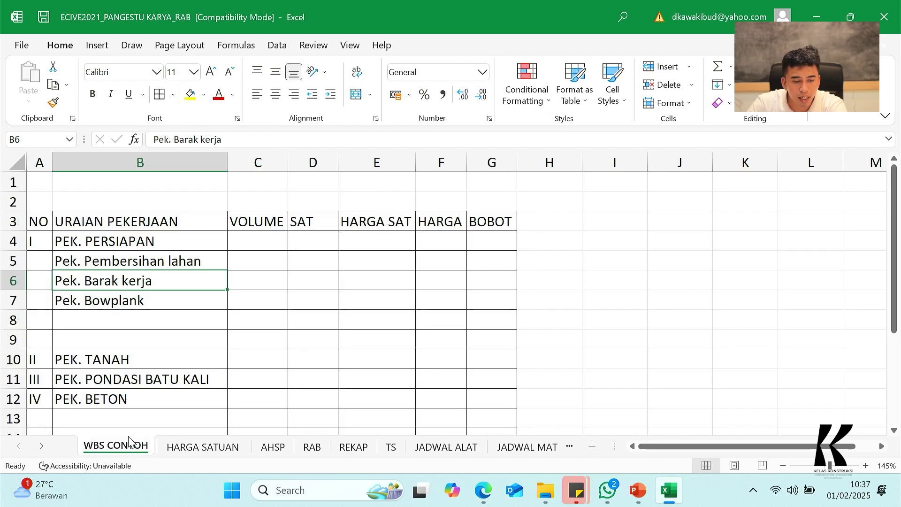
{"action": "left_click", "coordinate": [125, 323]}
{"action": "type", "text": "K"}
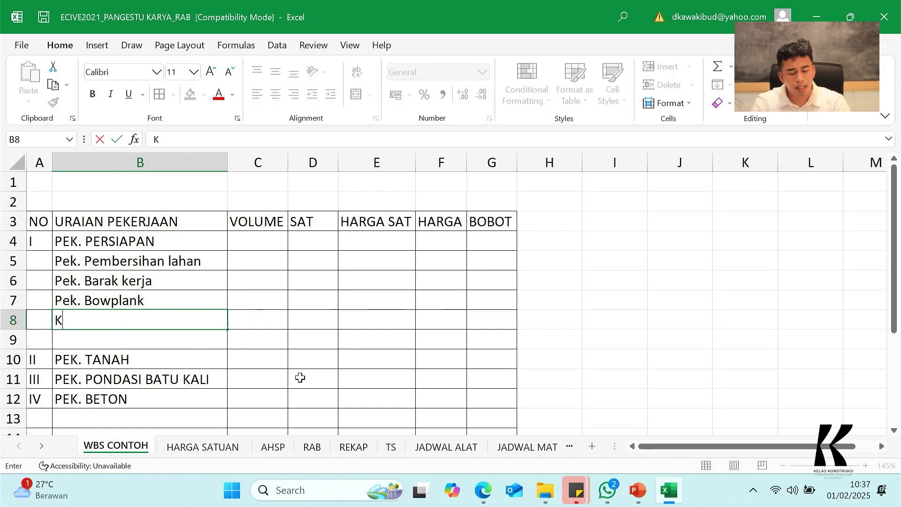
{"action": "type", "text": "3 dan"}
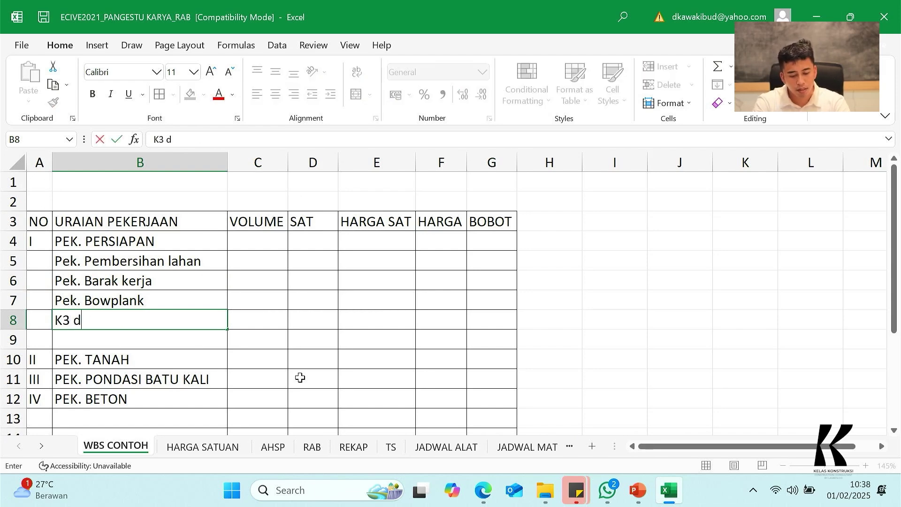
{"action": "key", "text": "BackSpace"}
{"action": "key", "text": "BackSpace"}
{"action": "key", "text": "BackSpace"}
{"action": "type", "text": "dan BPJS"}
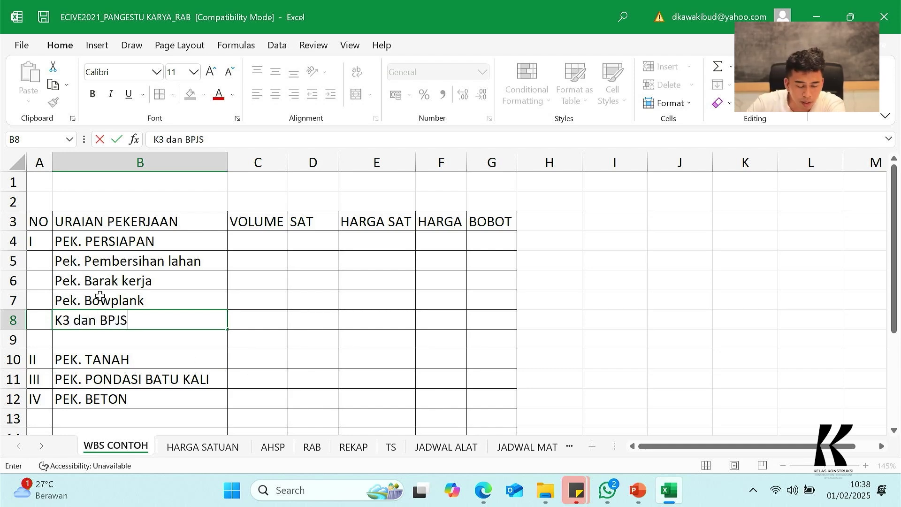
Number the four items under PEK. PERSIAPAN from 1 to 4 in A5:A8.
{"action": "left_click", "coordinate": [43, 263]}
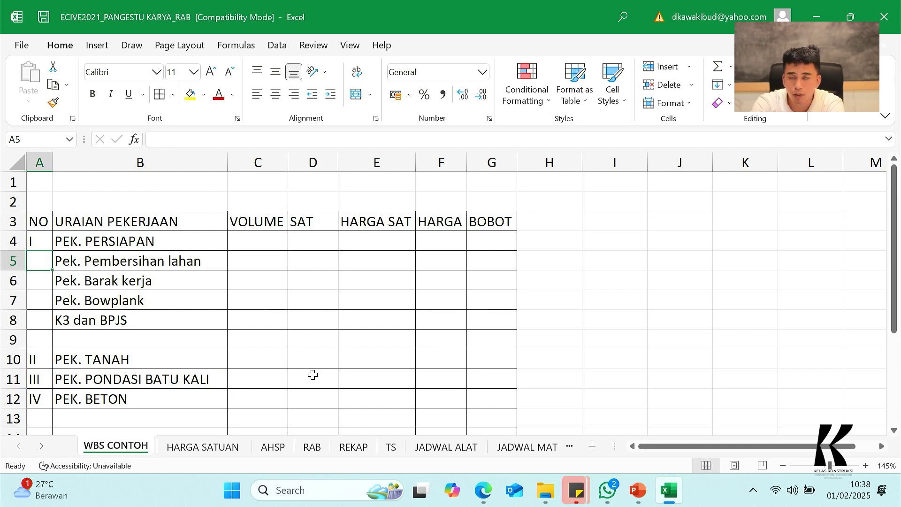
{"action": "type", "text": "1"}
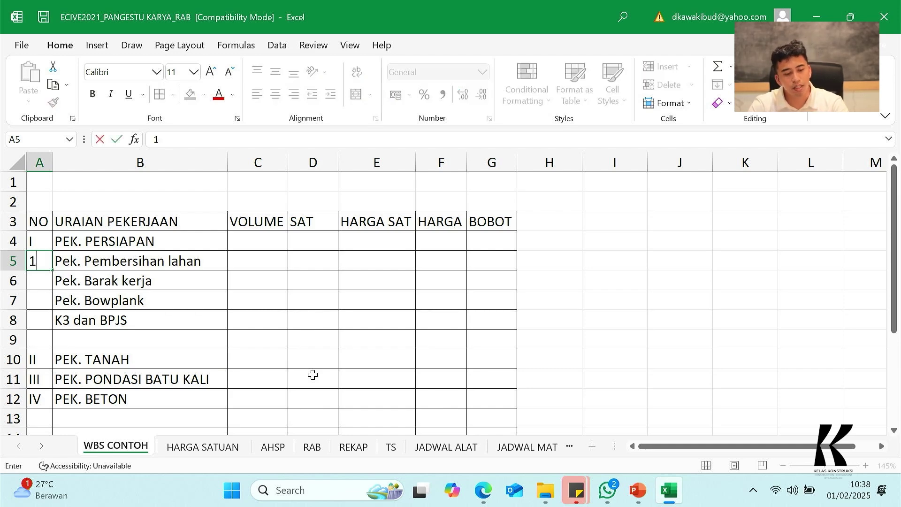
{"action": "key", "text": "Return"}
{"action": "type", "text": "2"}
{"action": "key", "text": "Return"}
{"action": "type", "text": "3"}
{"action": "key", "text": "Return"}
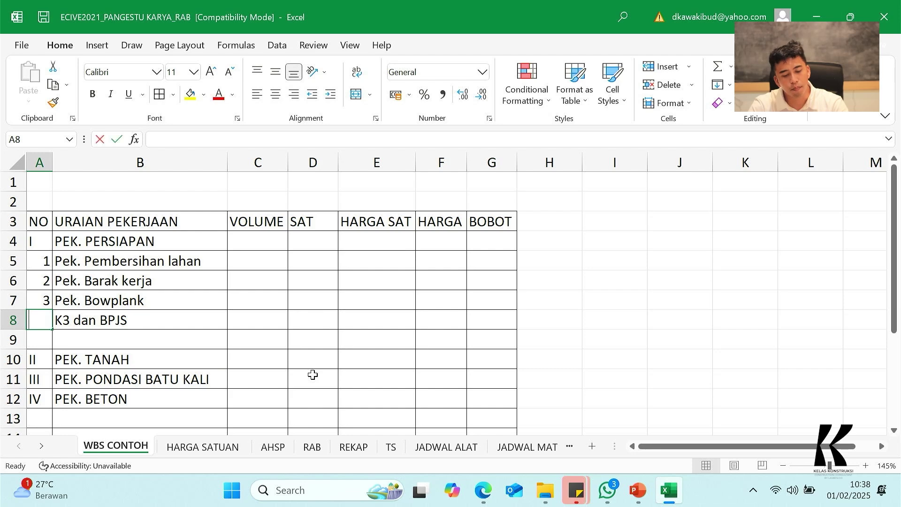
{"action": "type", "text": "4"}
{"action": "key", "text": "Return"}
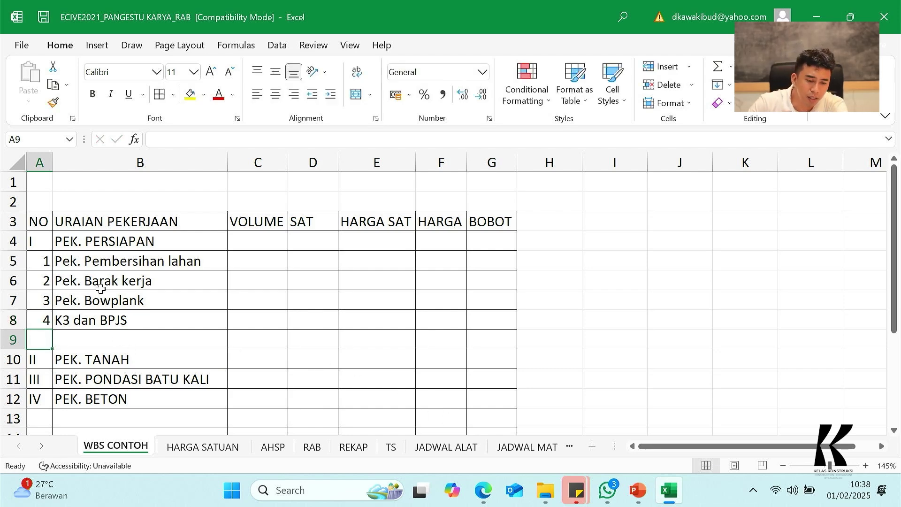
Fill the PEK. PERSIAPAN section row, A4:G4, with yellow.
{"action": "left_click", "coordinate": [108, 342]}
{"action": "left_click_drag", "start_coordinate": [41, 240], "coordinate": [470, 240]}
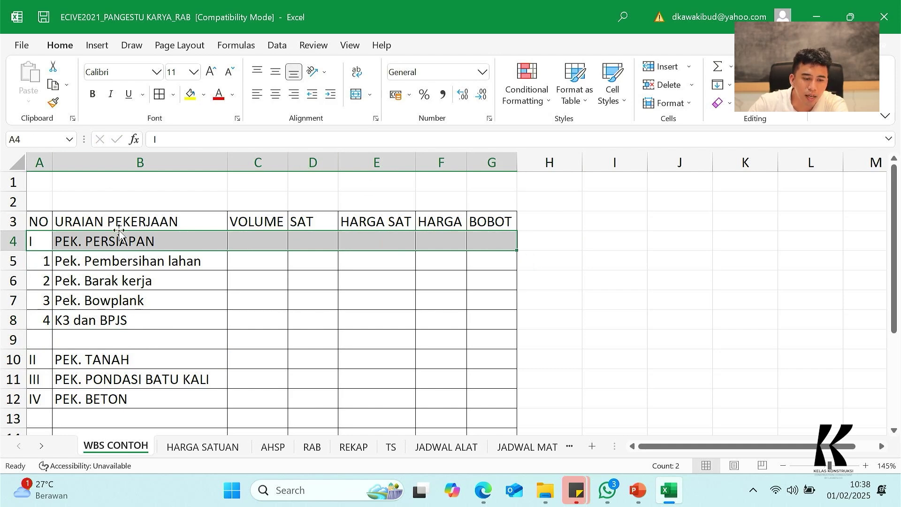
{"action": "left_click", "coordinate": [190, 95]}
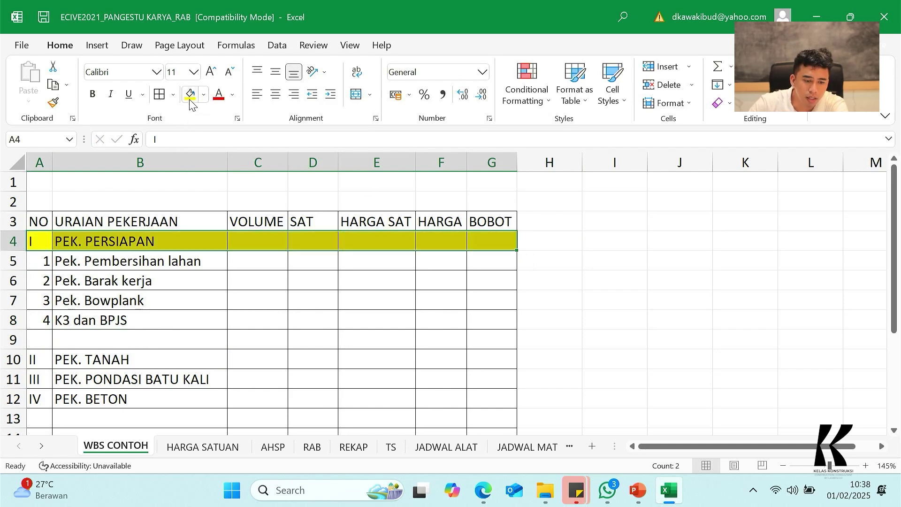
{"action": "scroll", "coordinate": [328, 290], "scroll_direction": "down", "scroll_amount": 1}
{"action": "scroll", "coordinate": [328, 305], "scroll_direction": "up", "scroll_amount": 1}
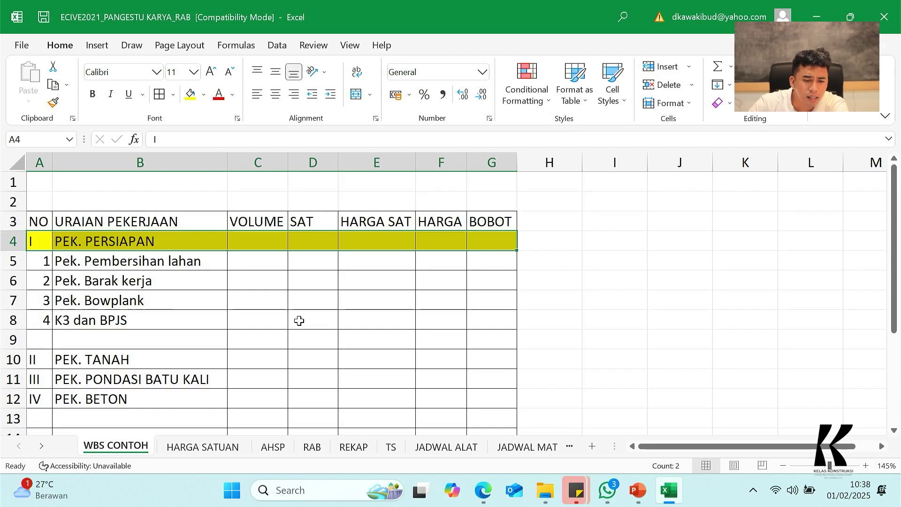
{"action": "left_click", "coordinate": [312, 289]}
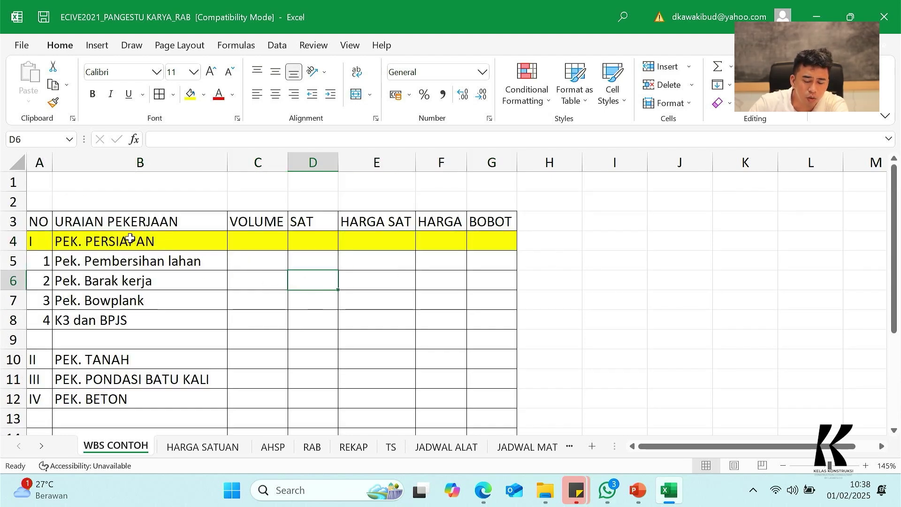